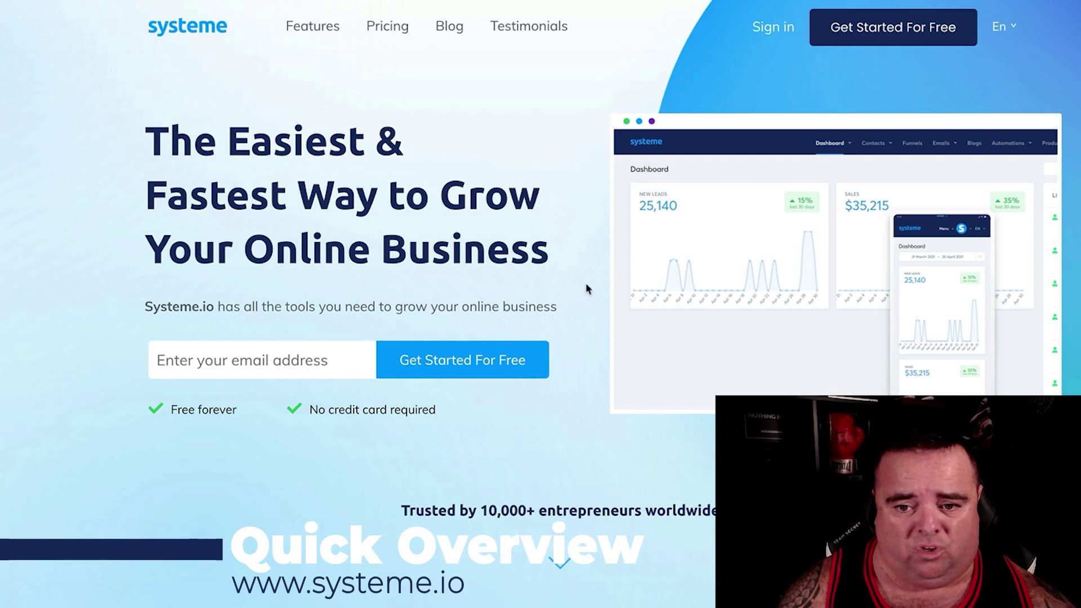
Step: Scroll down the homepage and expand the Affiliate Program Management item
{"action": "scroll", "coordinate": [586, 288], "scroll_direction": "down", "scroll_amount": 5}
{"action": "scroll", "coordinate": [586, 288], "scroll_direction": "down", "scroll_amount": 6}
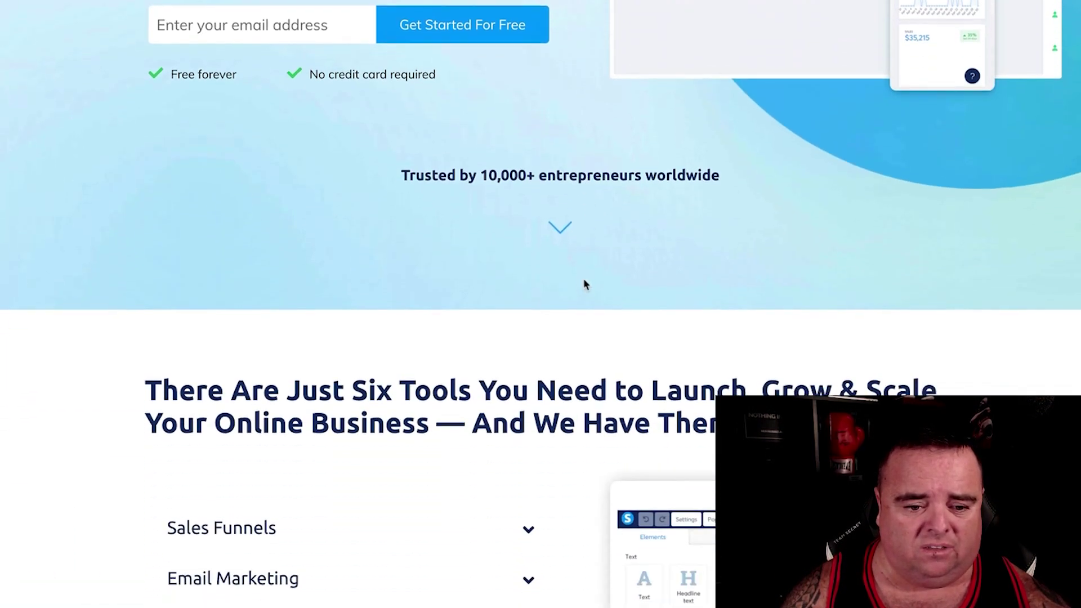
{"action": "scroll", "coordinate": [446, 358], "scroll_direction": "down", "scroll_amount": 3}
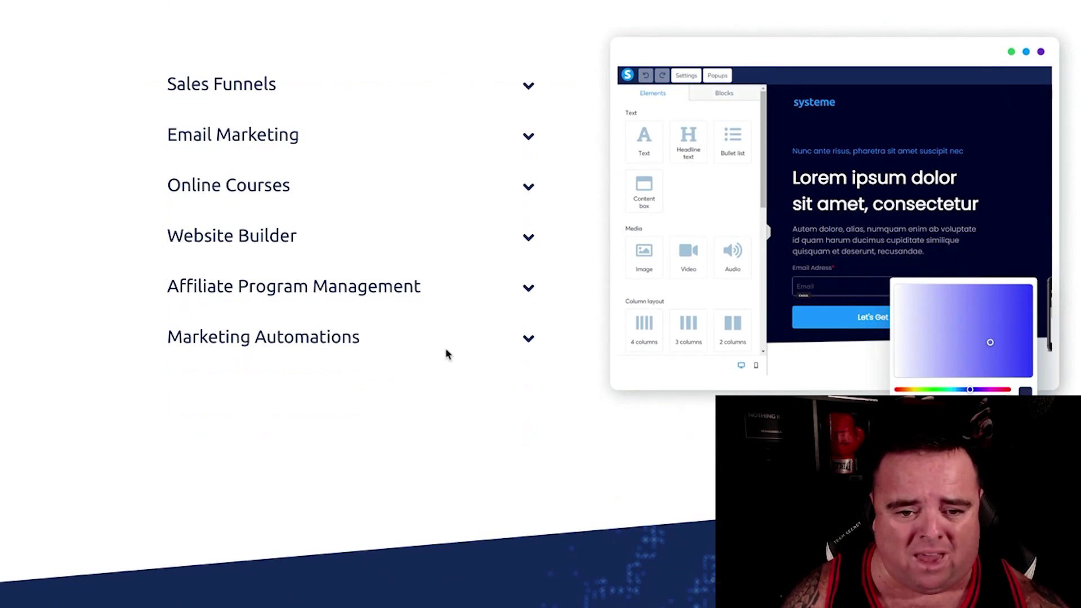
{"action": "left_click", "coordinate": [528, 288]}
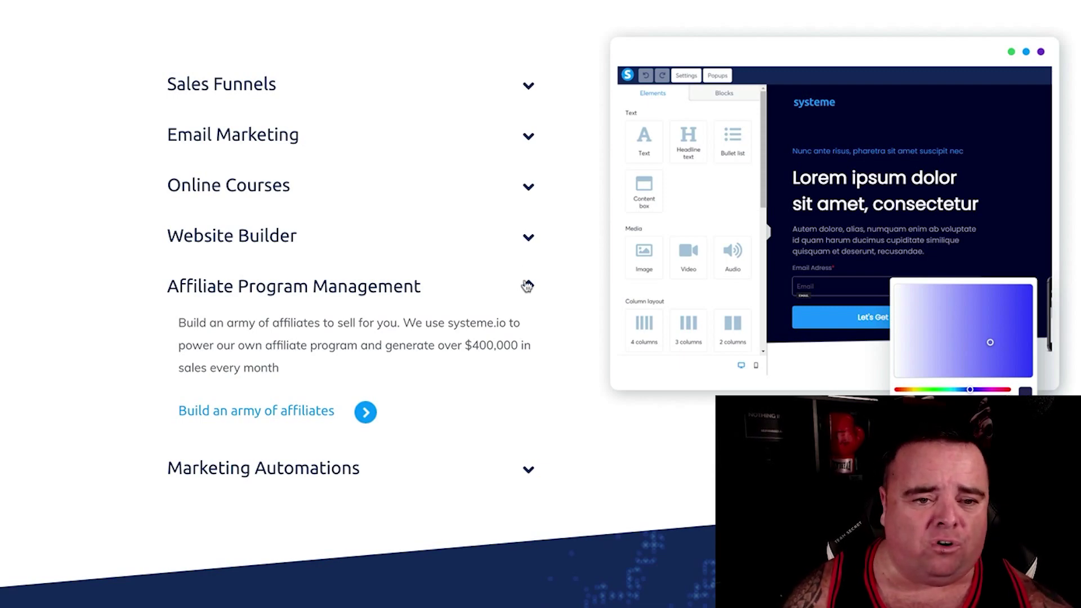
Step: Continue scrolling down to the 'The Best Kept Secret in the Industry' testimonials section
{"action": "scroll", "coordinate": [491, 431], "scroll_direction": "down", "scroll_amount": 10}
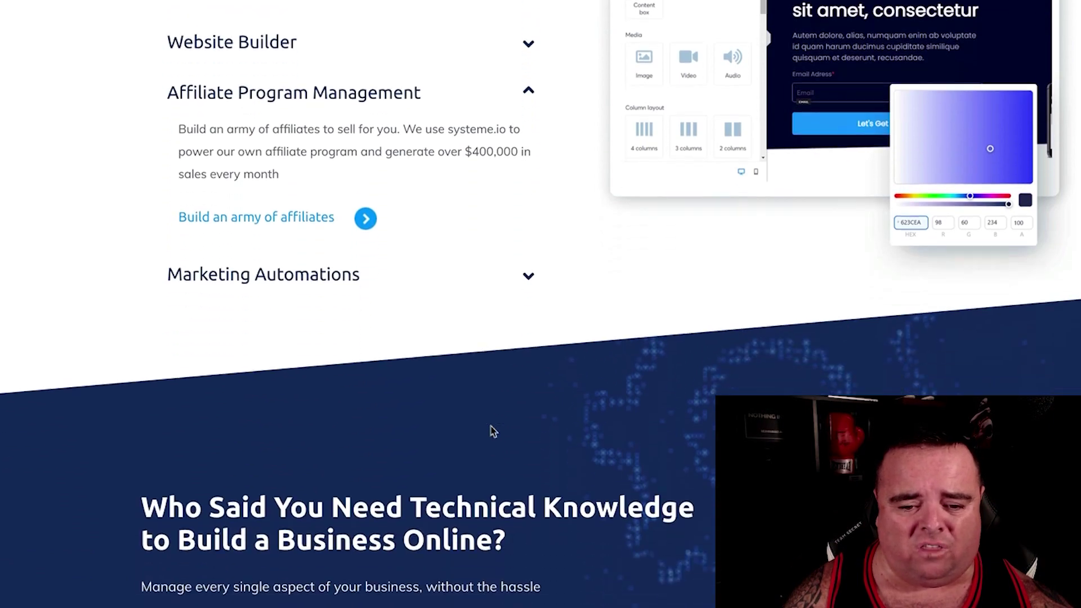
{"action": "scroll", "coordinate": [491, 432], "scroll_direction": "down", "scroll_amount": 3}
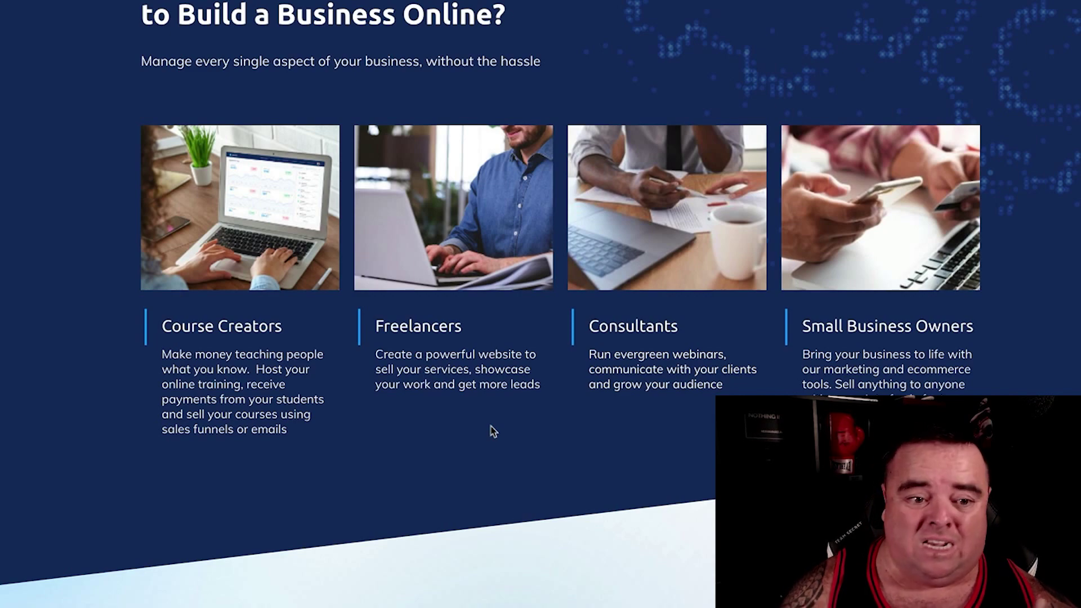
{"action": "scroll", "coordinate": [491, 432], "scroll_direction": "down", "scroll_amount": 9}
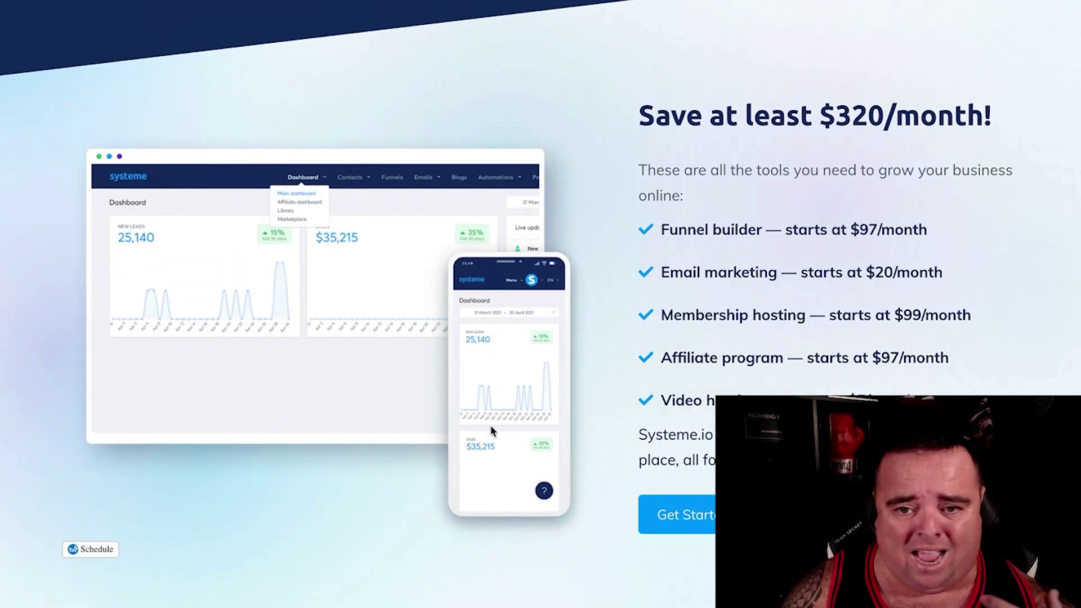
{"action": "scroll", "coordinate": [491, 427], "scroll_direction": "down", "scroll_amount": 6}
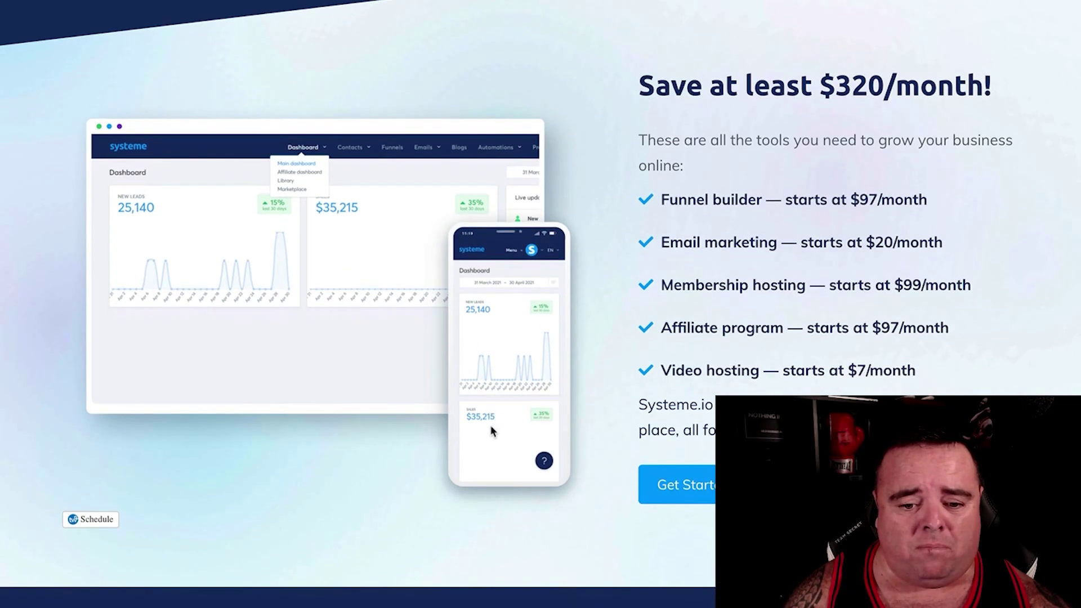
{"action": "scroll", "coordinate": [491, 431], "scroll_direction": "down", "scroll_amount": 7}
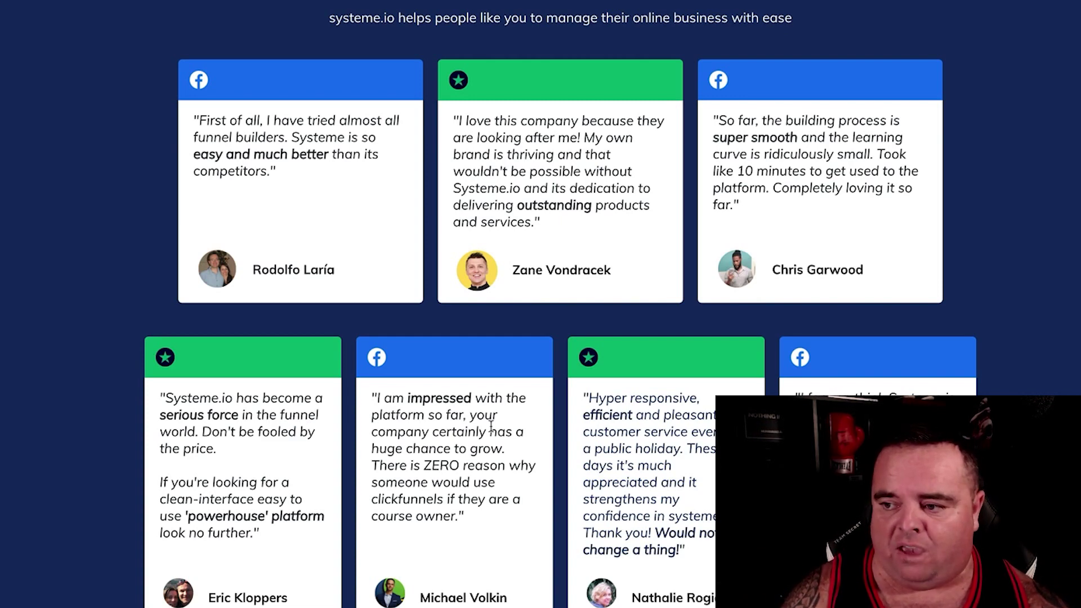
{"action": "scroll", "coordinate": [491, 426], "scroll_direction": "down", "scroll_amount": 8}
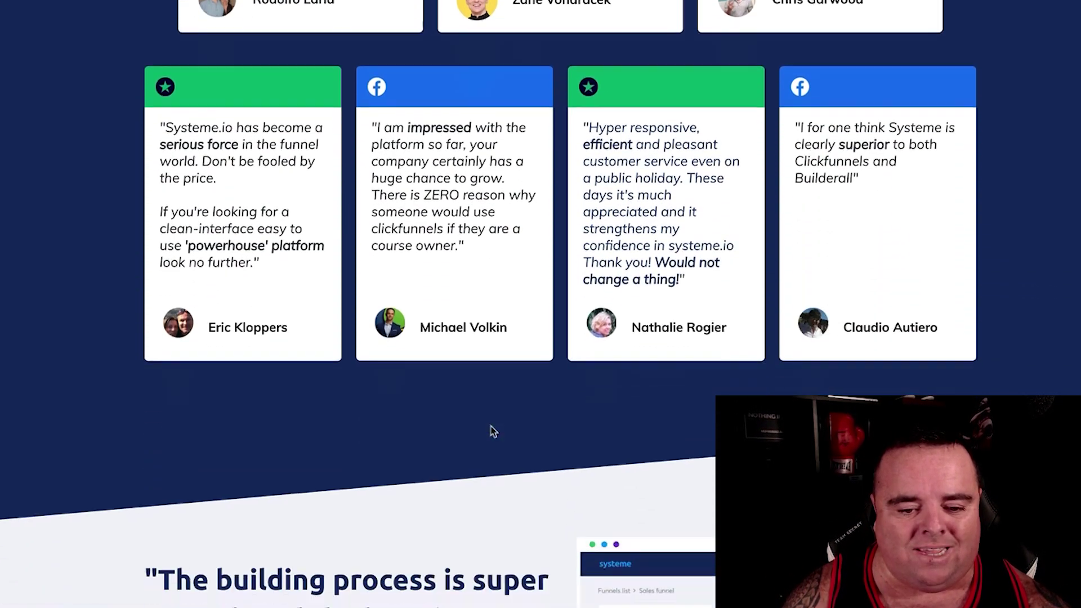
{"action": "scroll", "coordinate": [491, 426], "scroll_direction": "down", "scroll_amount": 5}
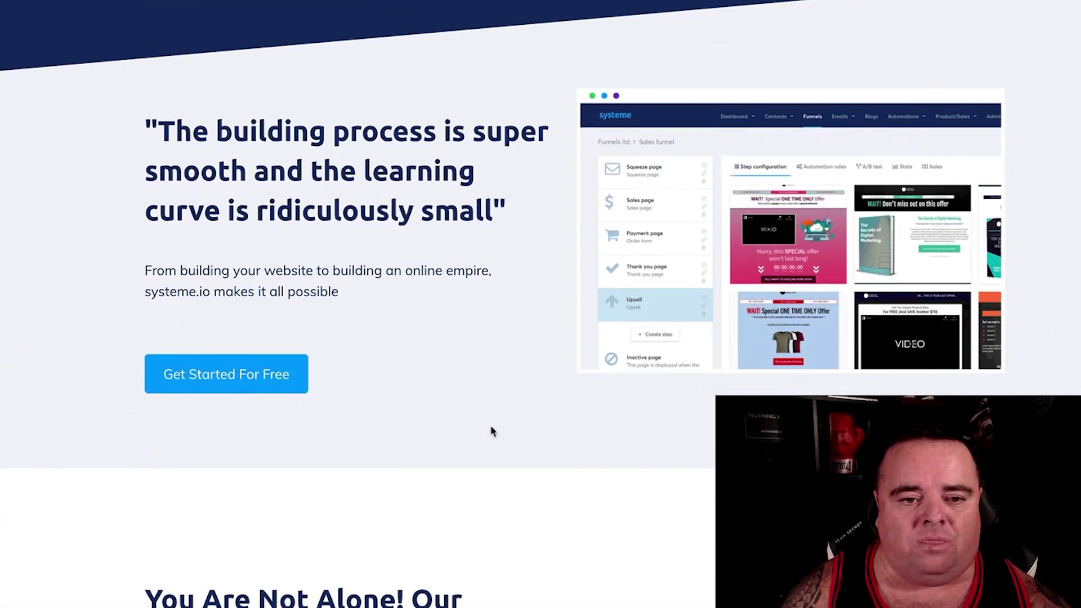
{"action": "scroll", "coordinate": [491, 426], "scroll_direction": "down", "scroll_amount": 7}
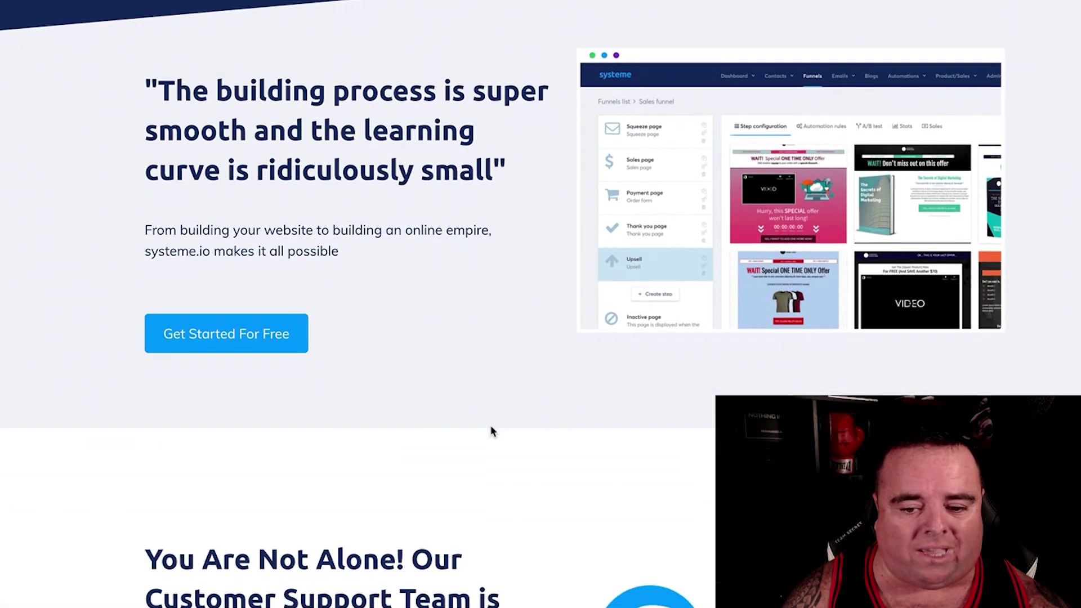
{"action": "scroll", "coordinate": [492, 431], "scroll_direction": "down", "scroll_amount": 9}
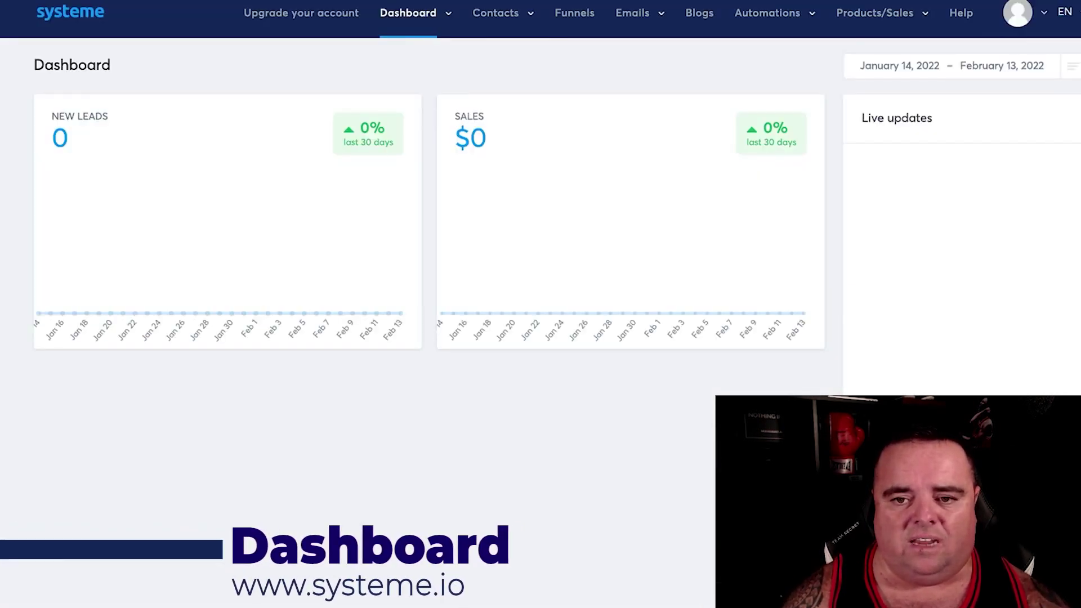
Step: Open the Contacts list from the top navigation, showing 0 contacts, then go to Funnels
{"action": "mouse_move", "coordinate": [425, 35]}
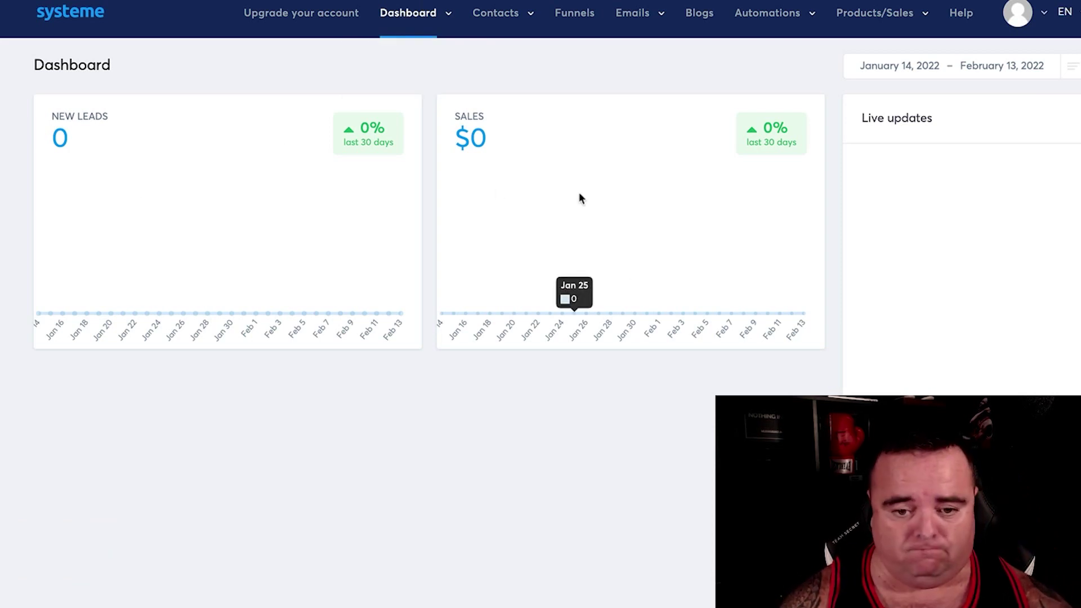
{"action": "mouse_move", "coordinate": [479, 15]}
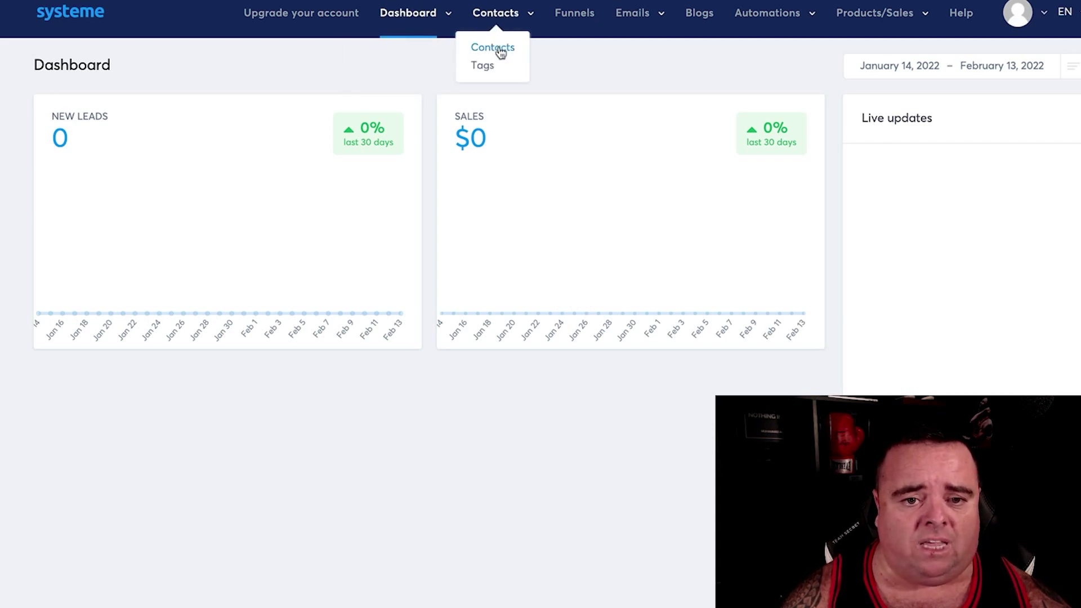
{"action": "left_click", "coordinate": [500, 52]}
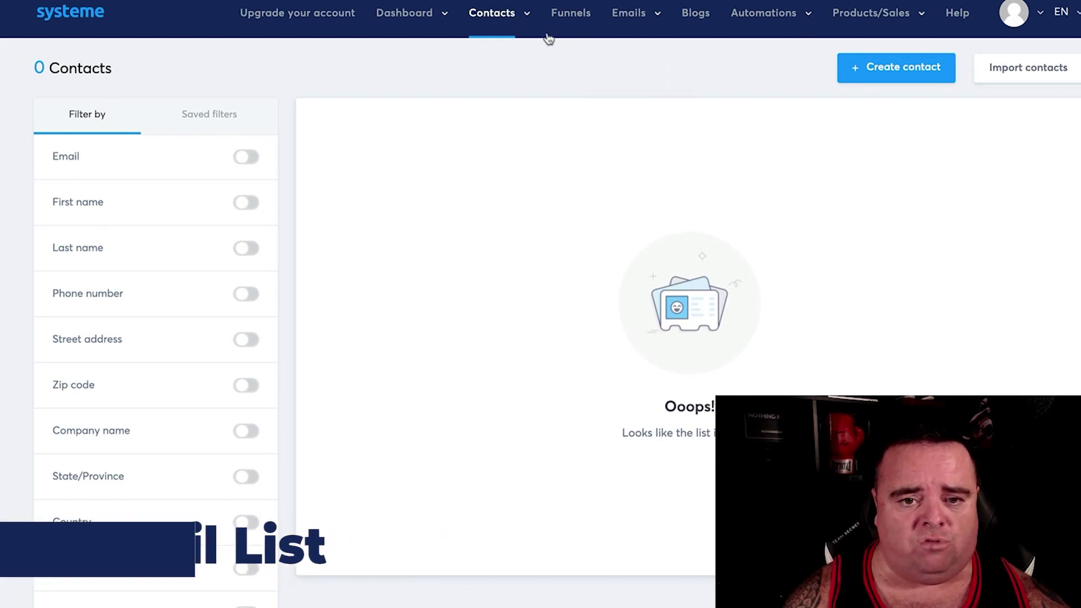
{"action": "left_click", "coordinate": [571, 18]}
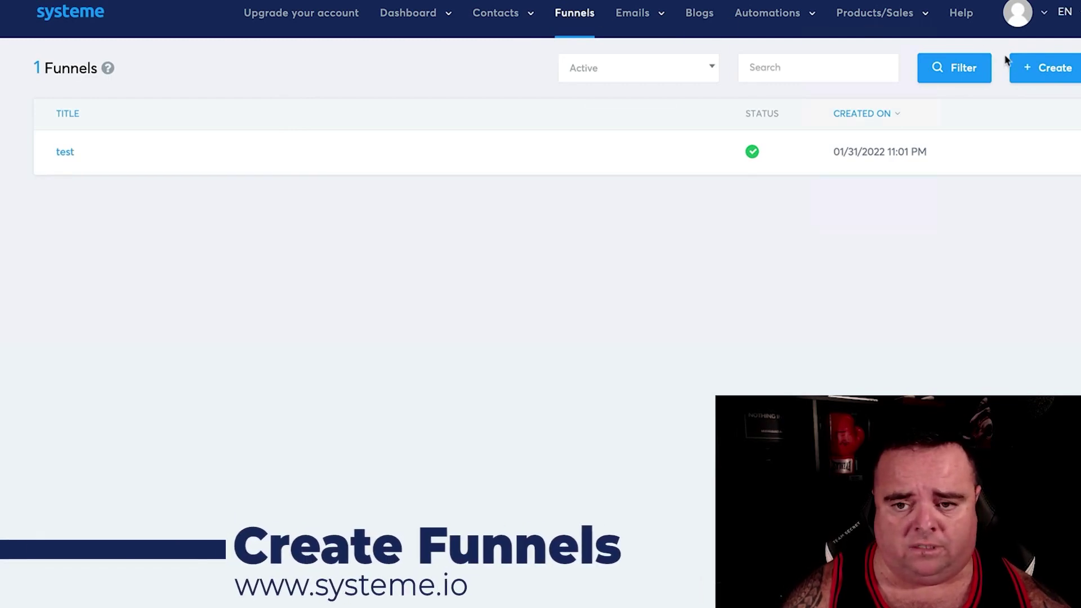
Step: Preview the new funnel form without creating anything, then open the 'test' funnel
{"action": "left_click", "coordinate": [1041, 70]}
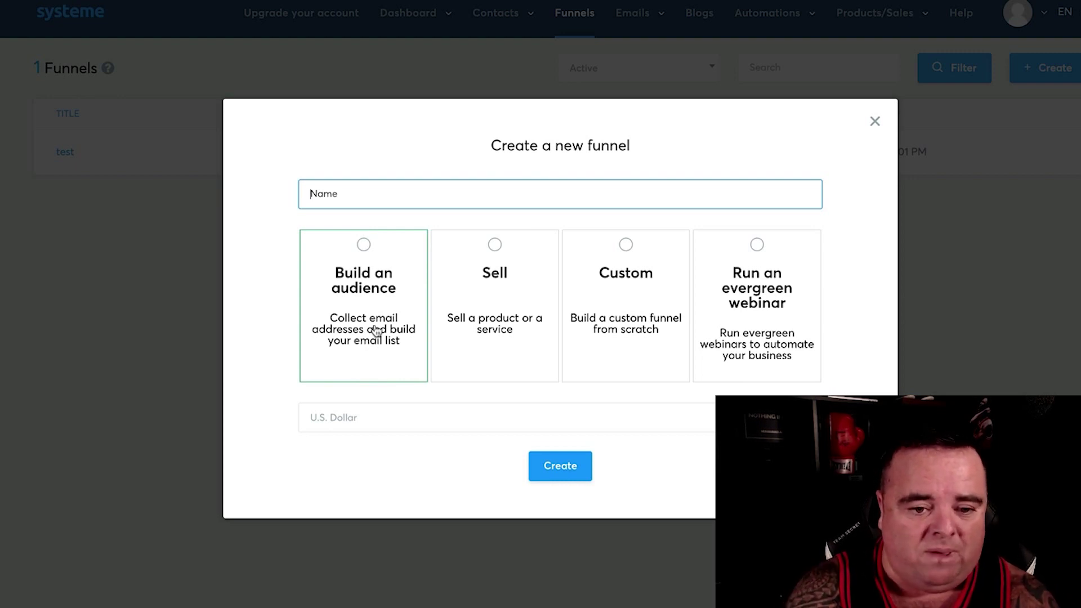
{"action": "left_click", "coordinate": [875, 123]}
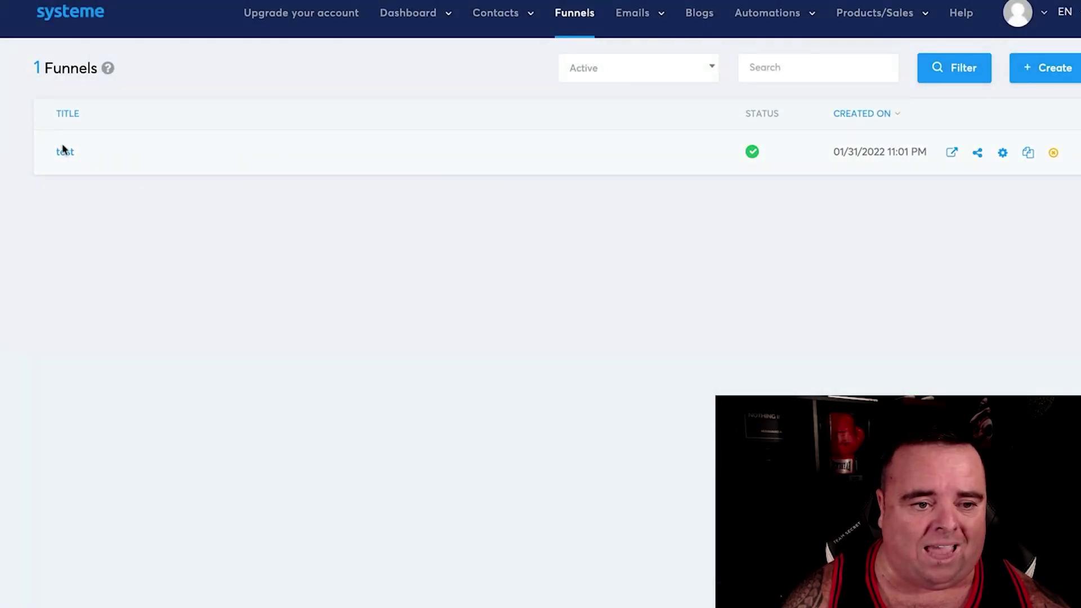
{"action": "left_click", "coordinate": [65, 153]}
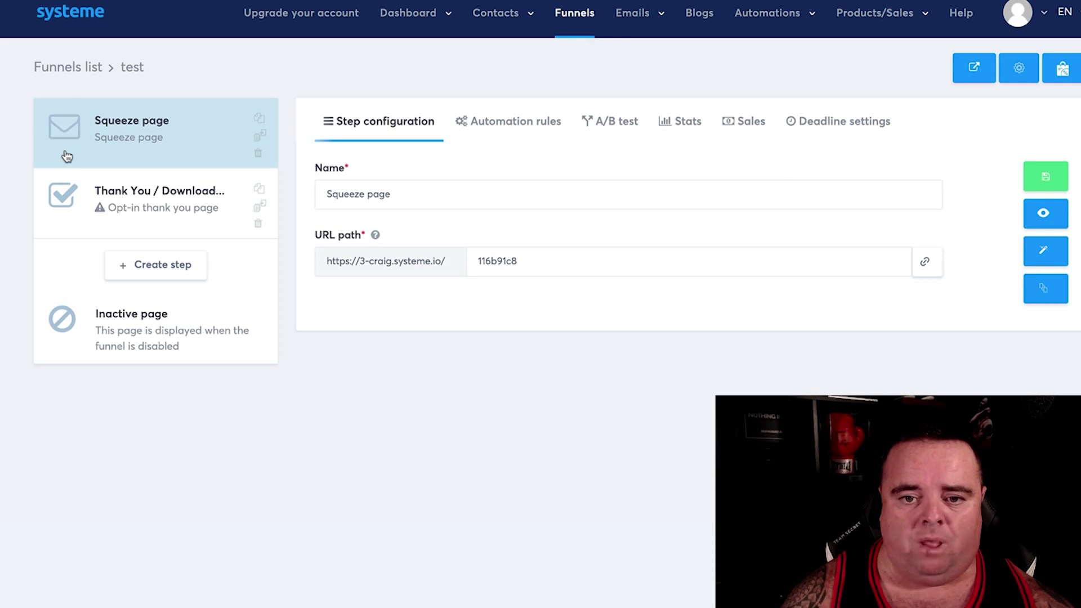
Step: Browse the funnel's Deadline settings, Sales, Stats and A/B test tabs, then show Thank You templates
{"action": "left_click", "coordinate": [853, 131]}
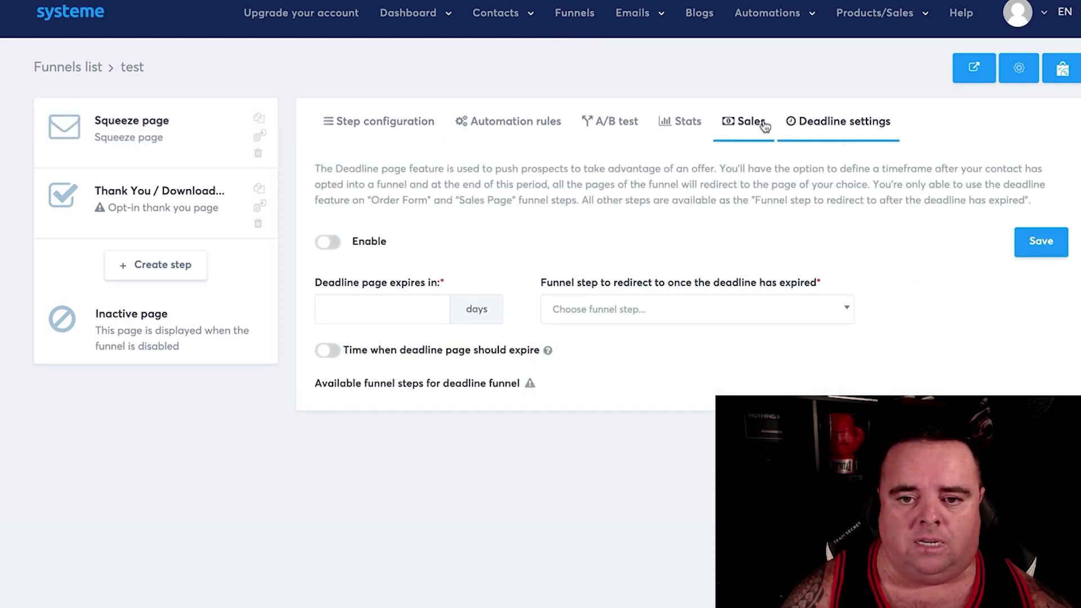
{"action": "left_click", "coordinate": [761, 124]}
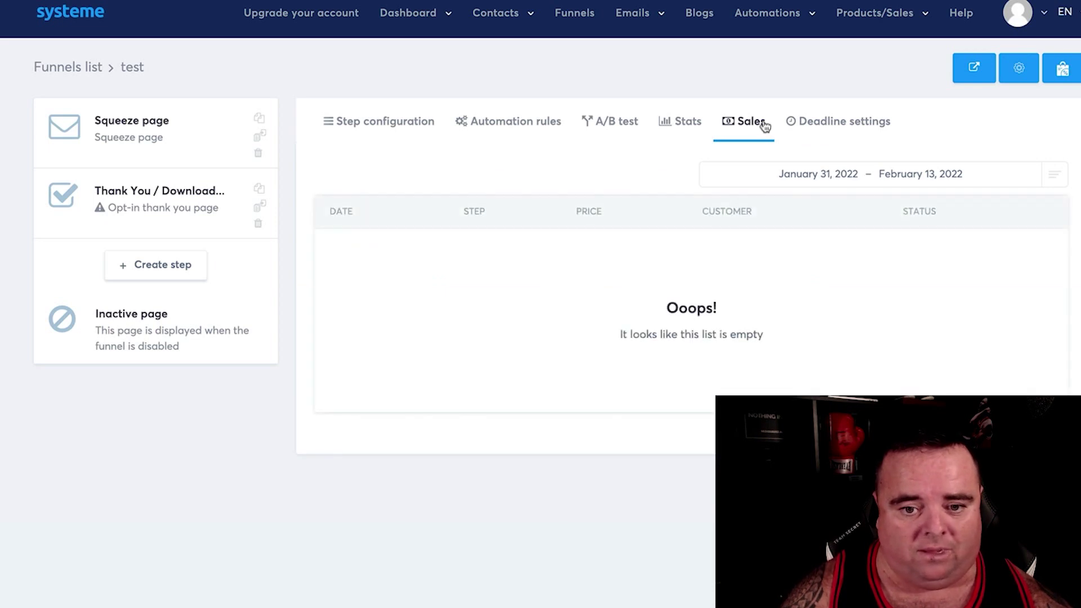
{"action": "left_click", "coordinate": [688, 122]}
{"action": "left_click", "coordinate": [627, 122]}
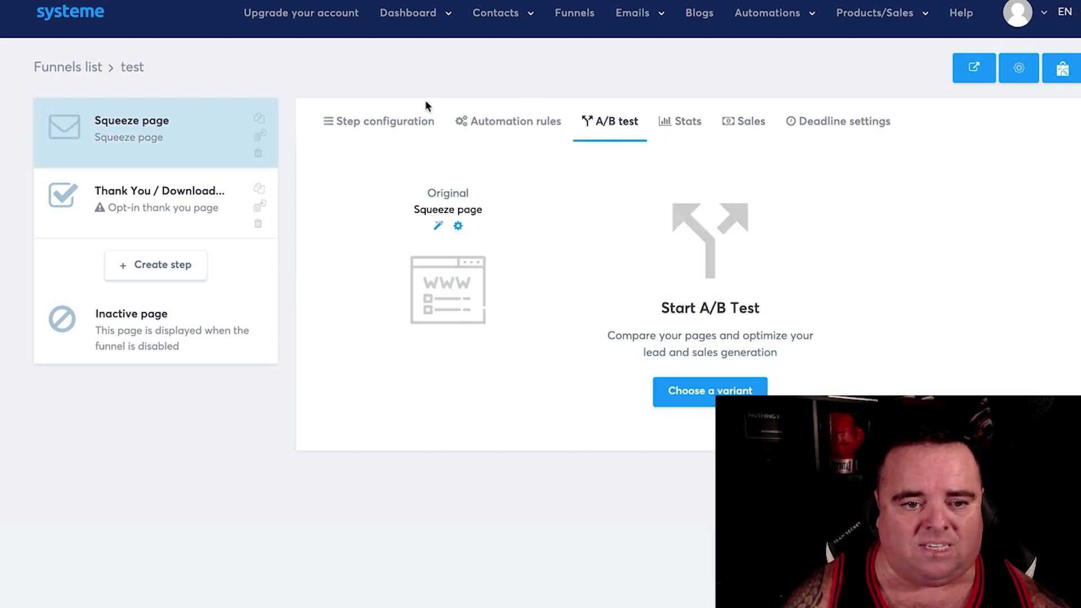
{"action": "left_click", "coordinate": [396, 121]}
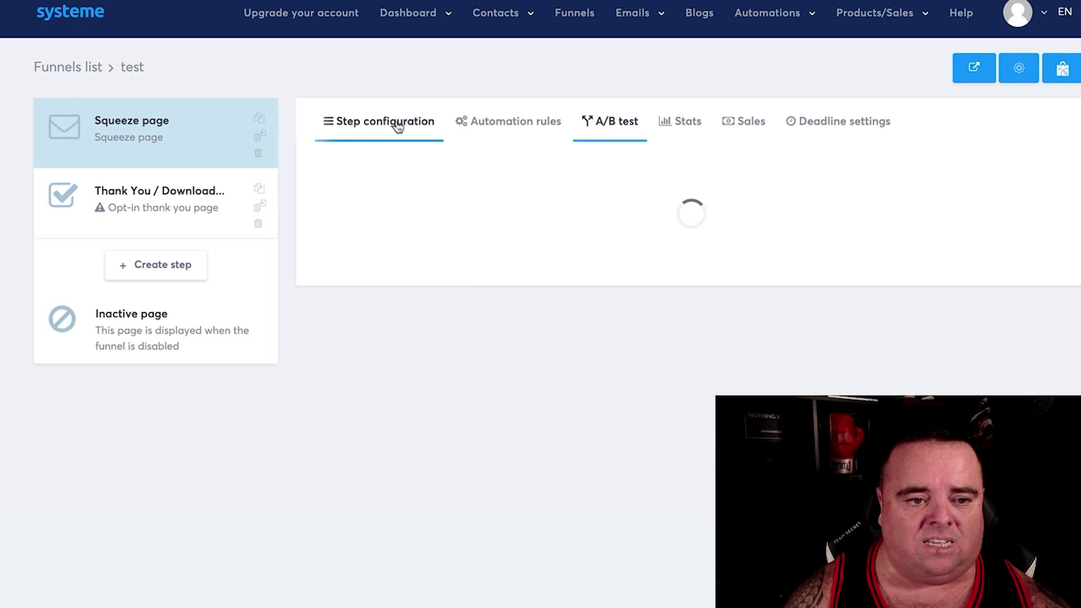
{"action": "left_click", "coordinate": [214, 208]}
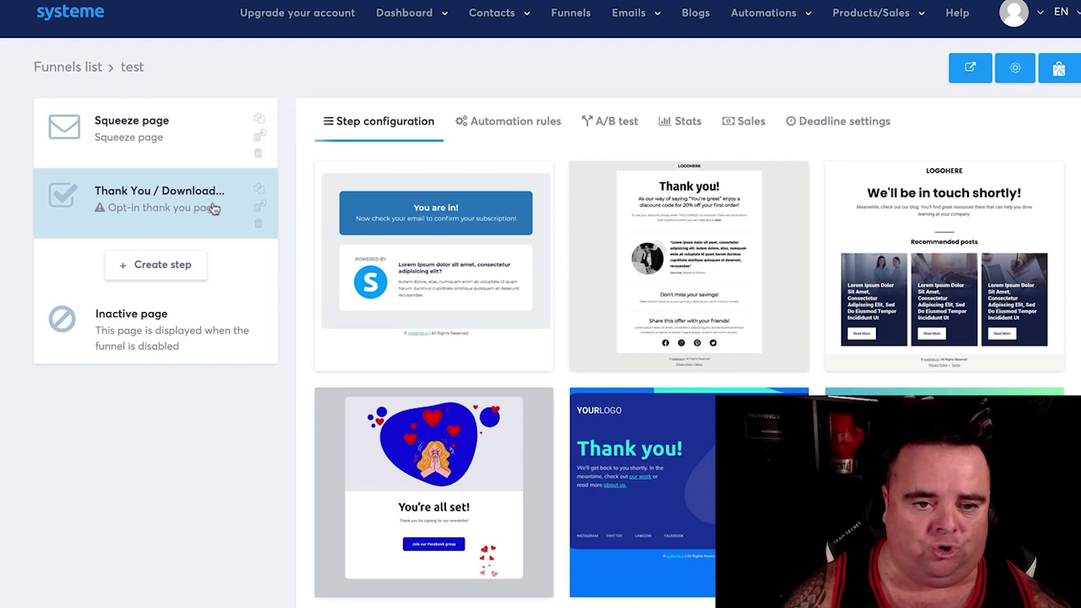
Step: Draft a step named 'test', browse its step types, discard it, and view the Squeeze page settings
{"action": "left_click", "coordinate": [169, 273]}
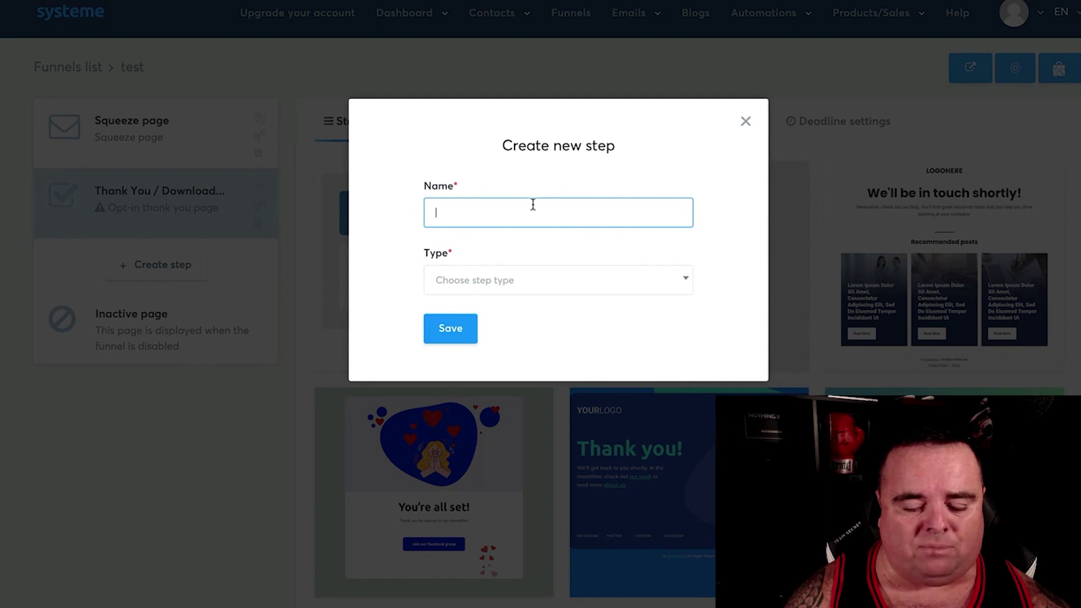
{"action": "type", "text": "test"}
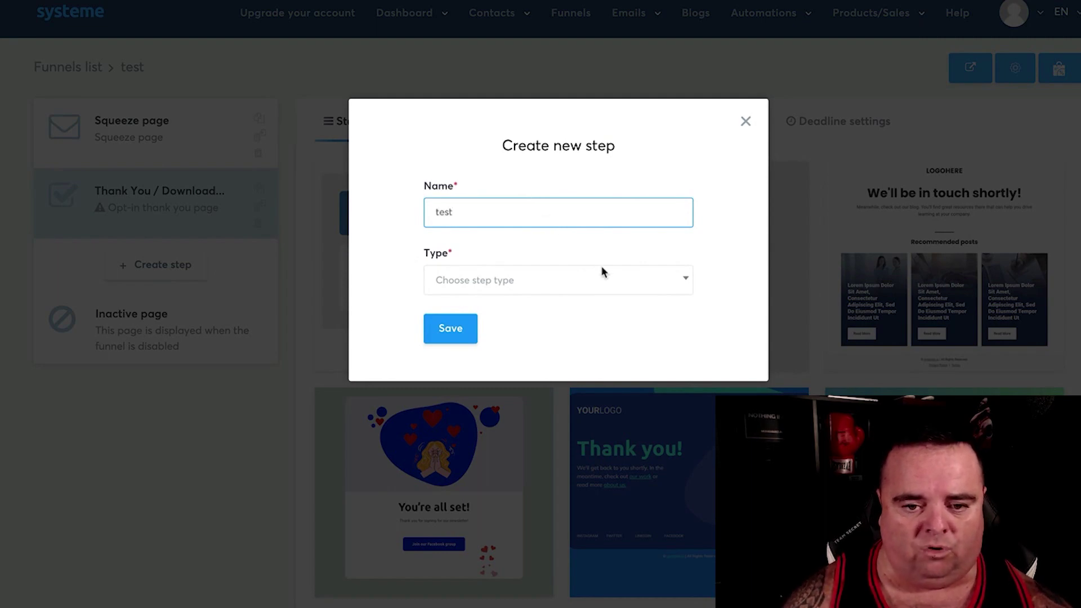
{"action": "left_click", "coordinate": [605, 279]}
{"action": "scroll", "coordinate": [534, 434], "scroll_direction": "down", "scroll_amount": 5}
{"action": "scroll", "coordinate": [527, 444], "scroll_direction": "down", "scroll_amount": 3}
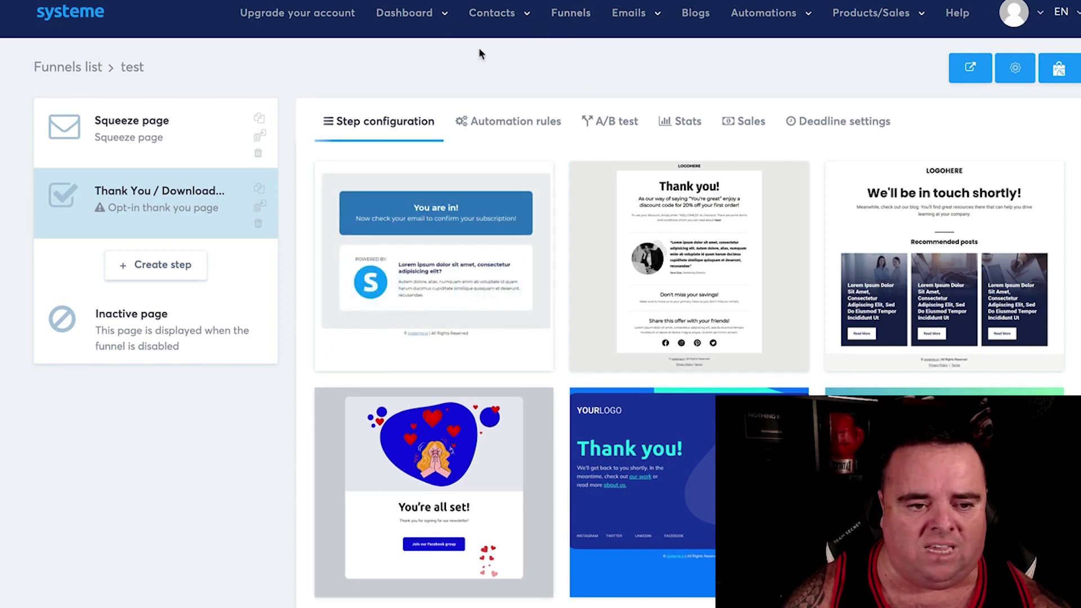
{"action": "left_click", "coordinate": [174, 134]}
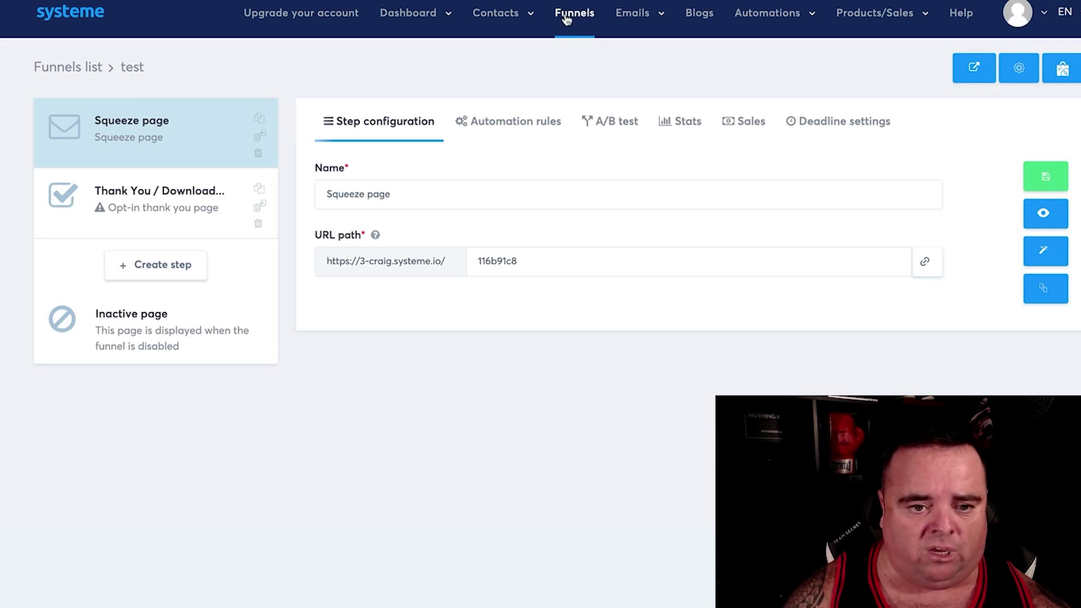
Step: Go to Emails > Newsletters and start creating a new newsletter
{"action": "mouse_move", "coordinate": [636, 17]}
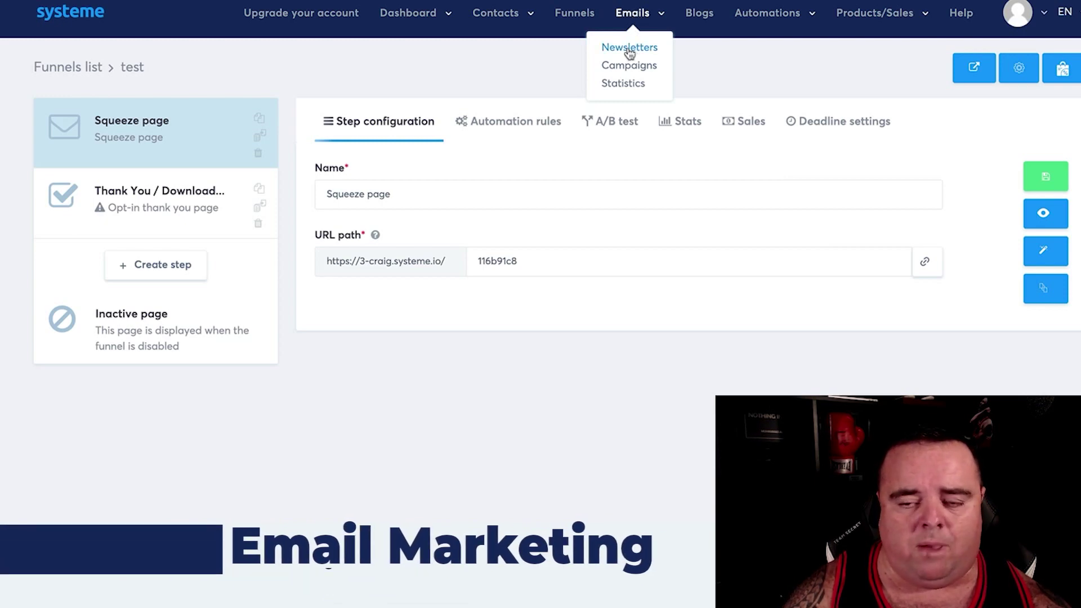
{"action": "left_click", "coordinate": [628, 49]}
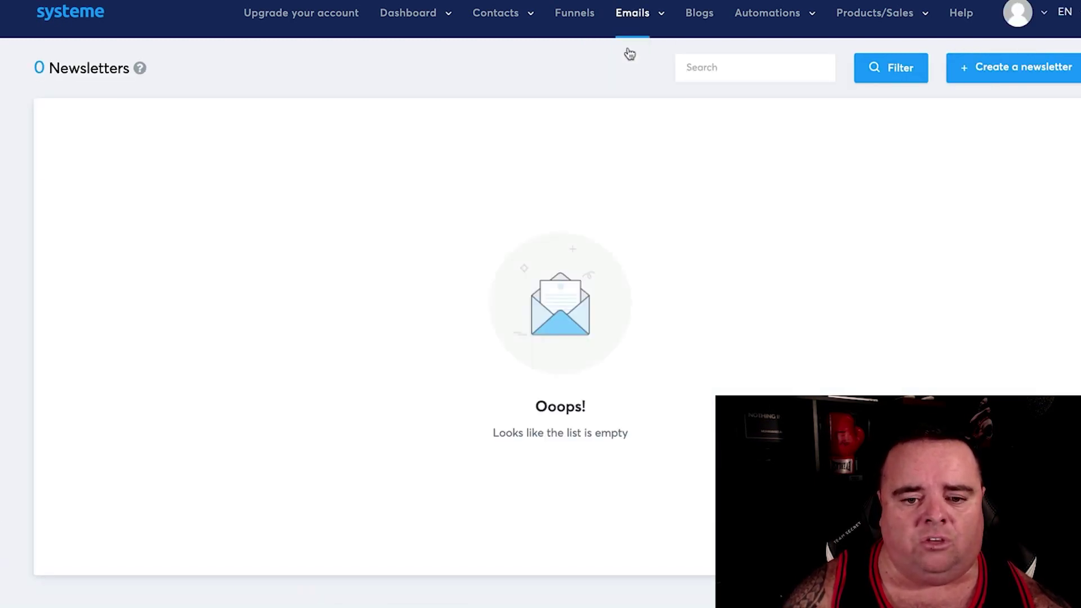
{"action": "left_click", "coordinate": [997, 68]}
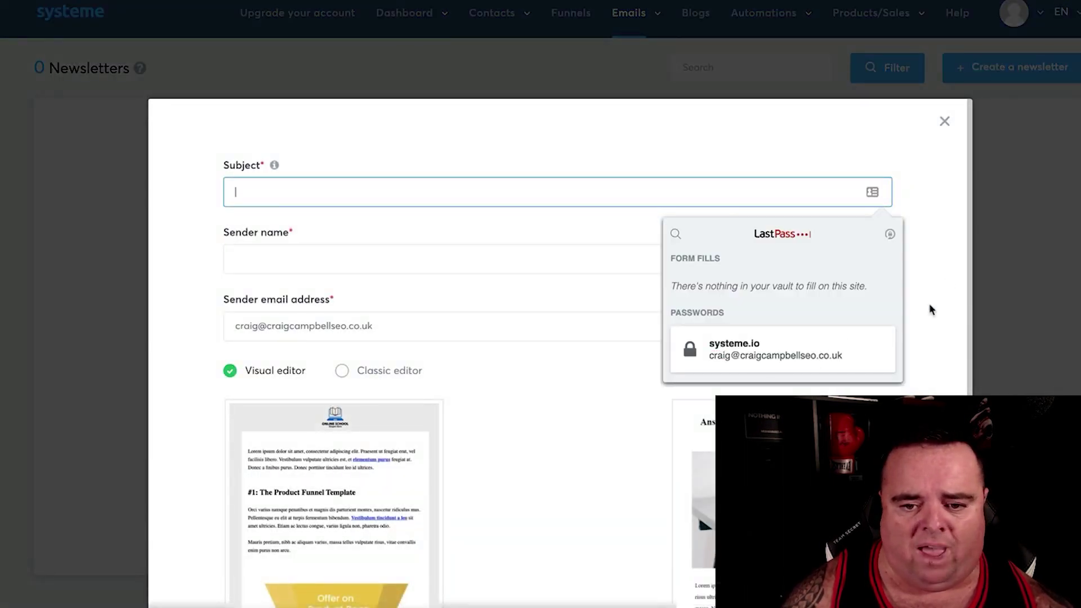
Step: Toggle between Classic and Visual editors, try creating without a subject, then close the form
{"action": "left_click", "coordinate": [959, 269]}
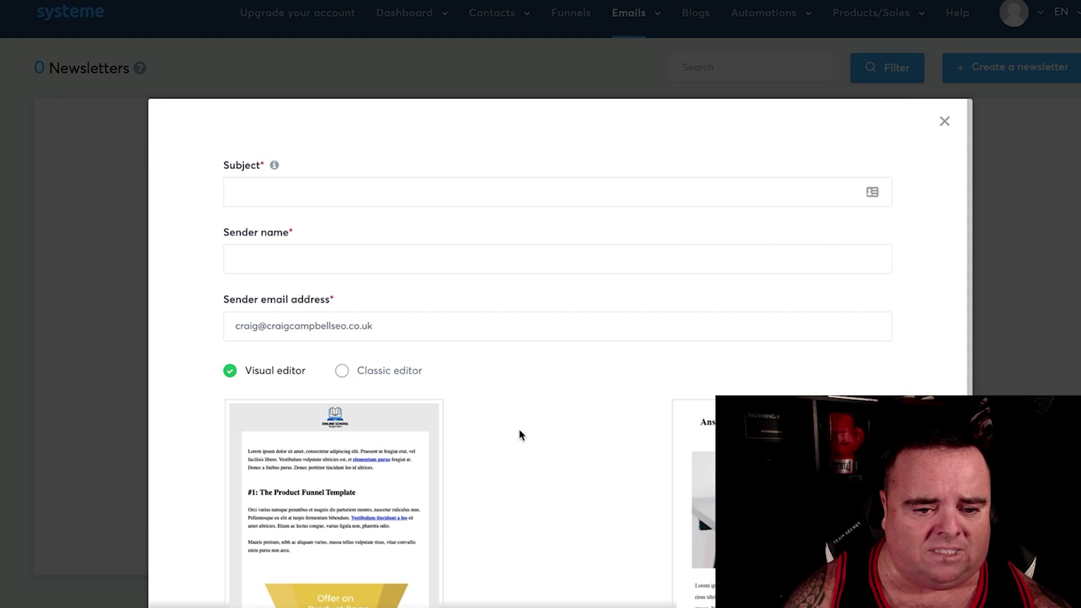
{"action": "left_click", "coordinate": [341, 372]}
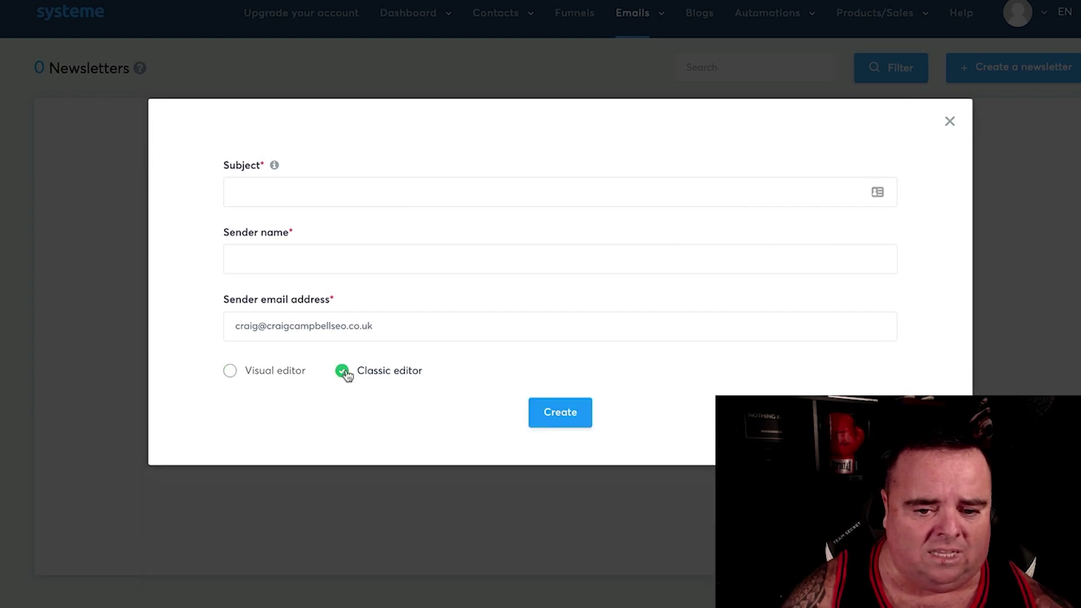
{"action": "left_click", "coordinate": [235, 371]}
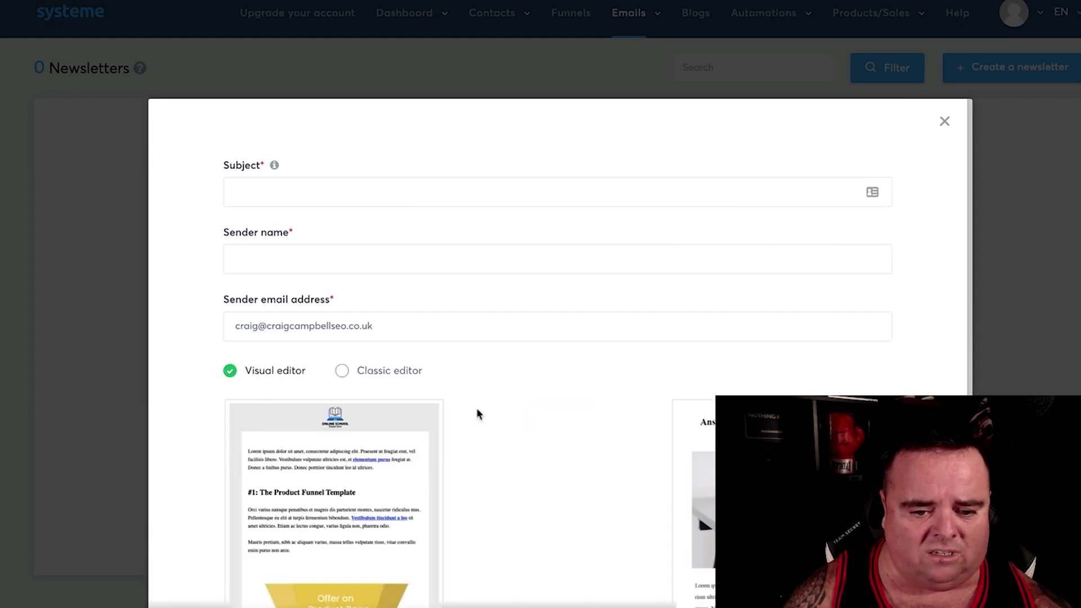
{"action": "left_click_drag", "start_coordinate": [518, 410], "coordinate": [237, 259]}
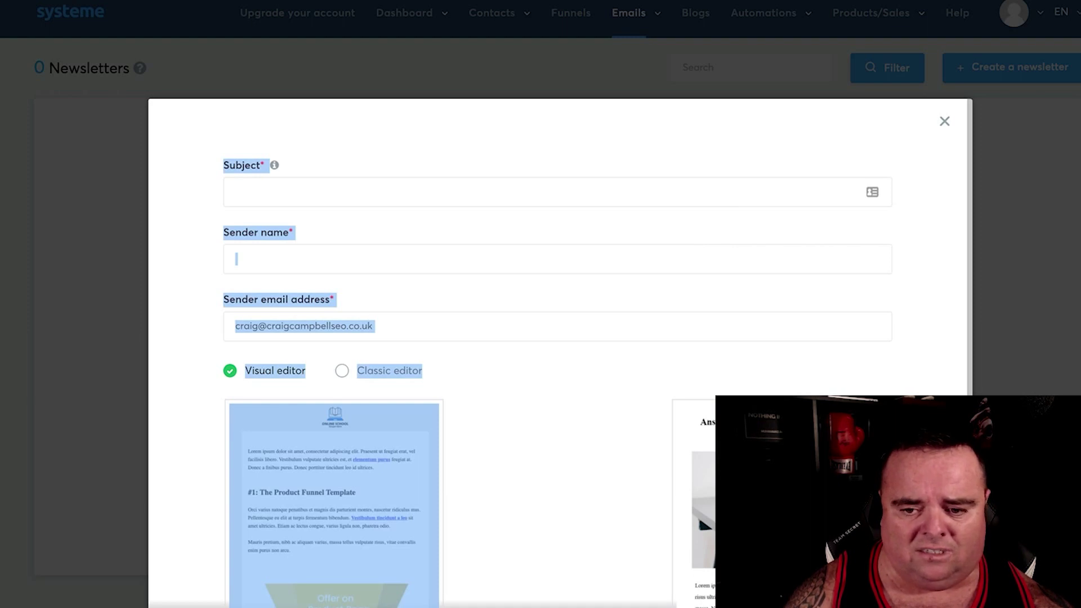
{"action": "scroll", "coordinate": [598, 352], "scroll_direction": "down", "scroll_amount": 2}
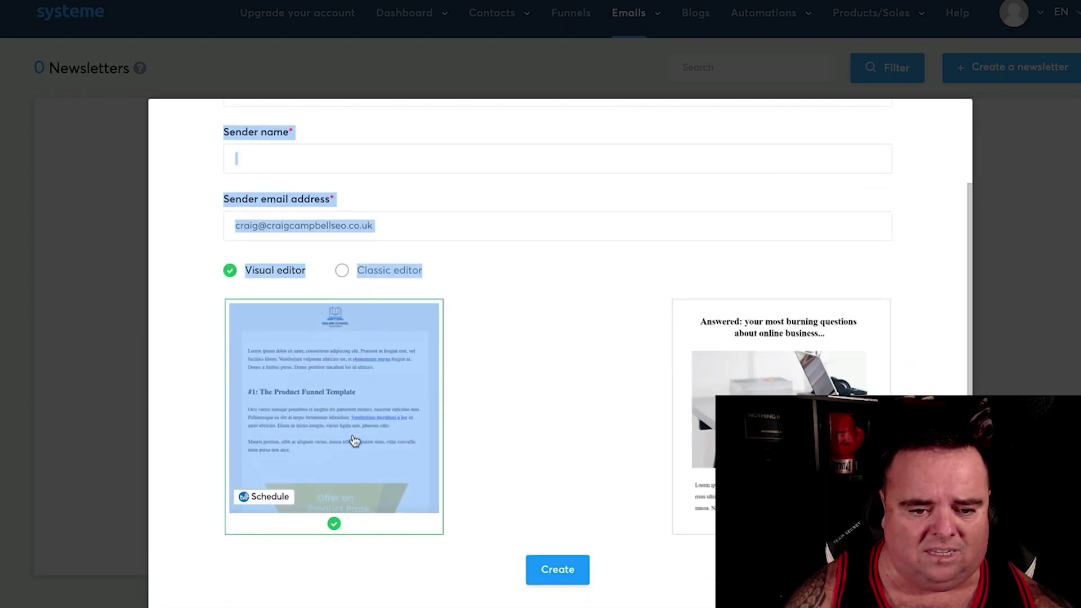
{"action": "left_click", "coordinate": [556, 571]}
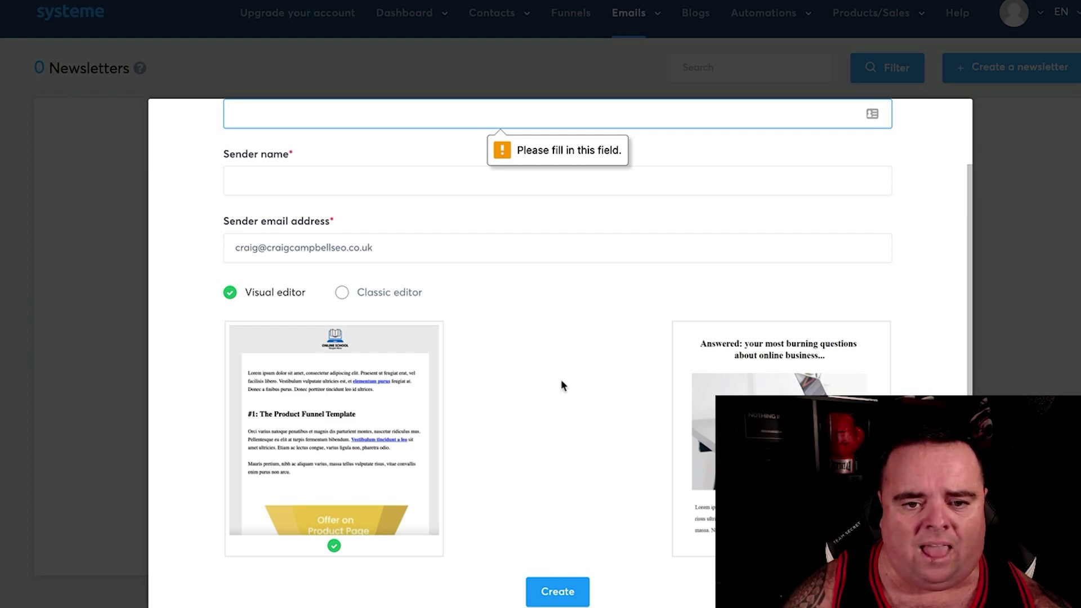
{"action": "left_click", "coordinate": [393, 43]}
Step: Open the Blogs list and view the 'test' blog's homepage in a new tab
{"action": "mouse_move", "coordinate": [485, 14]}
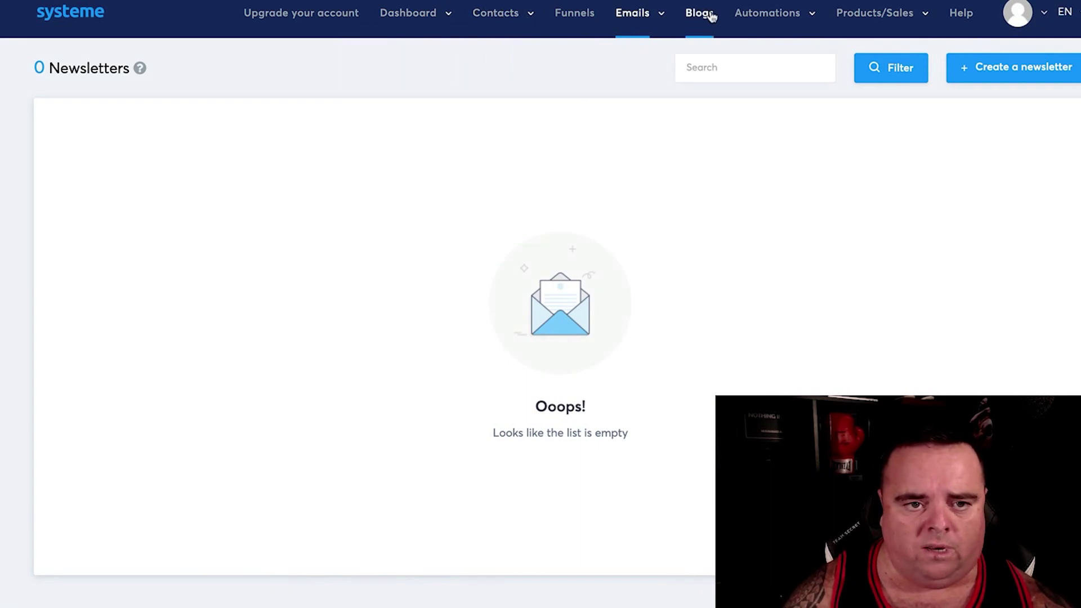
{"action": "left_click", "coordinate": [711, 15]}
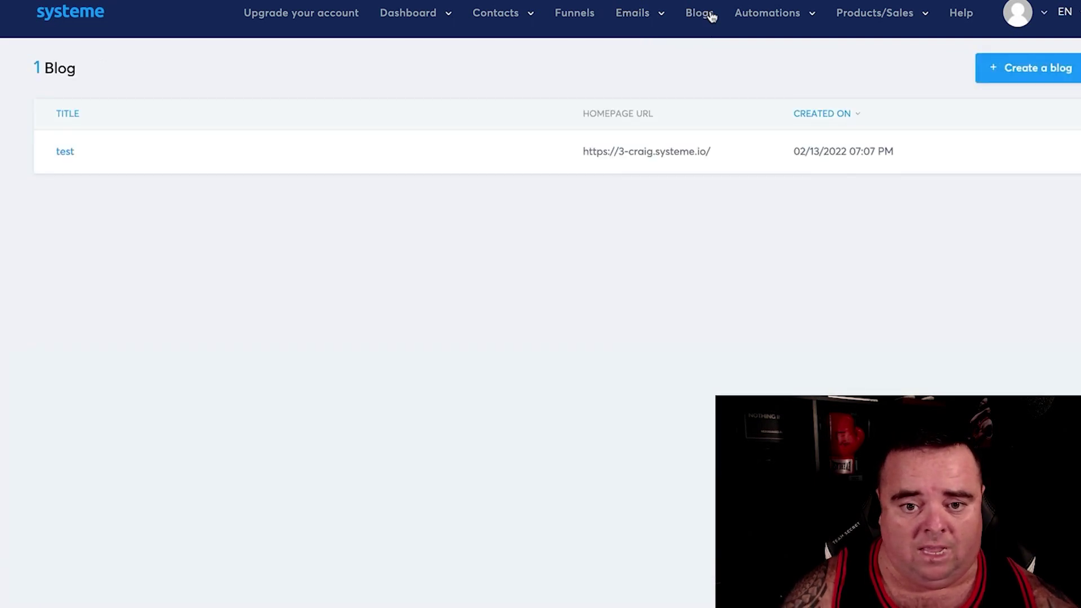
{"action": "mouse_move", "coordinate": [653, 151]}
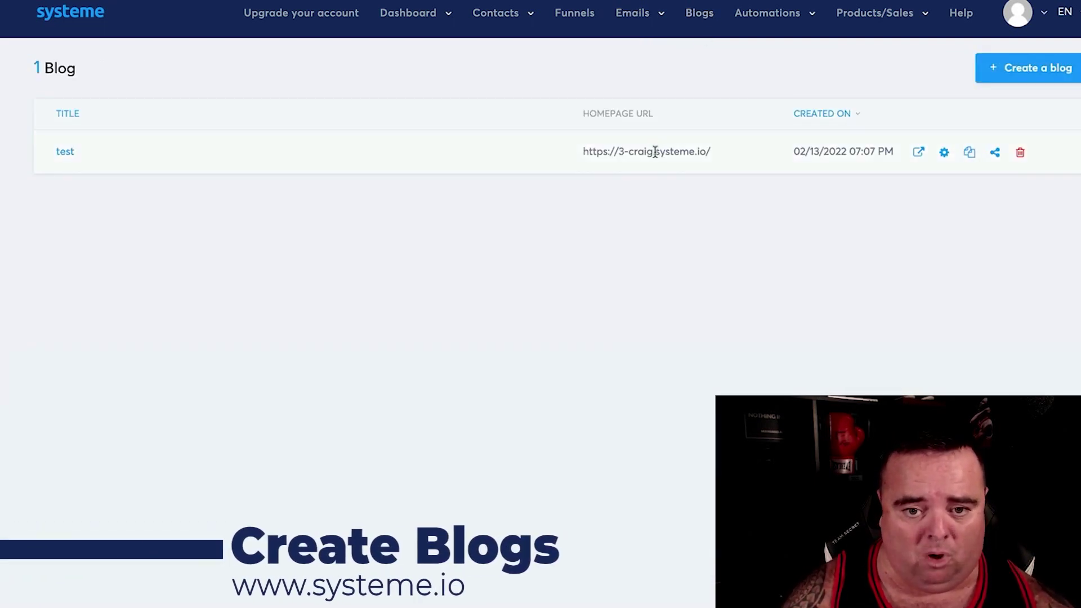
{"action": "left_click", "coordinate": [918, 152]}
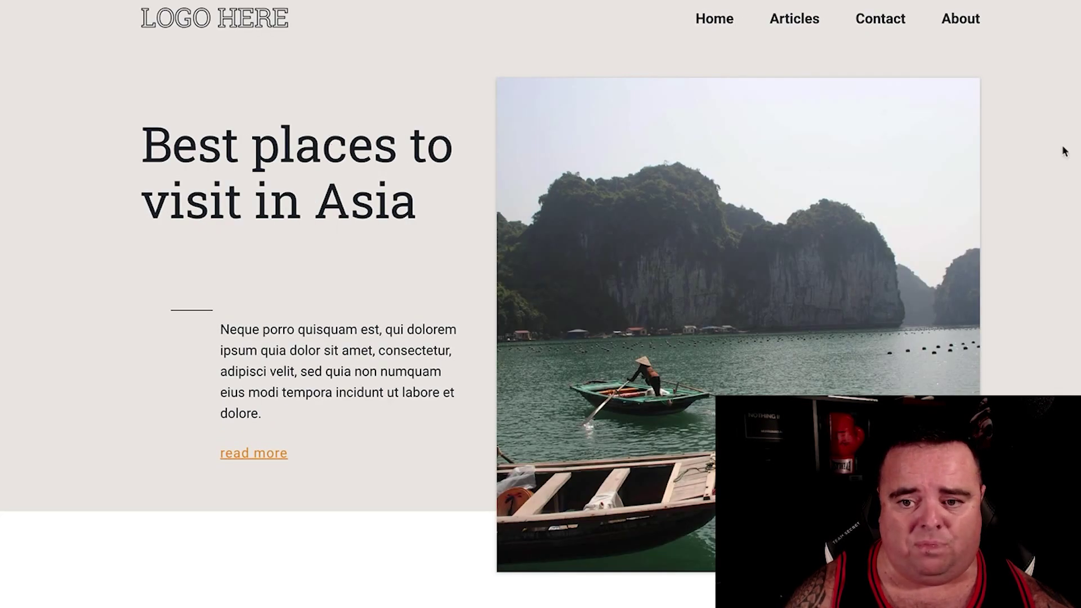
{"action": "scroll", "coordinate": [1064, 152], "scroll_direction": "down", "scroll_amount": 8}
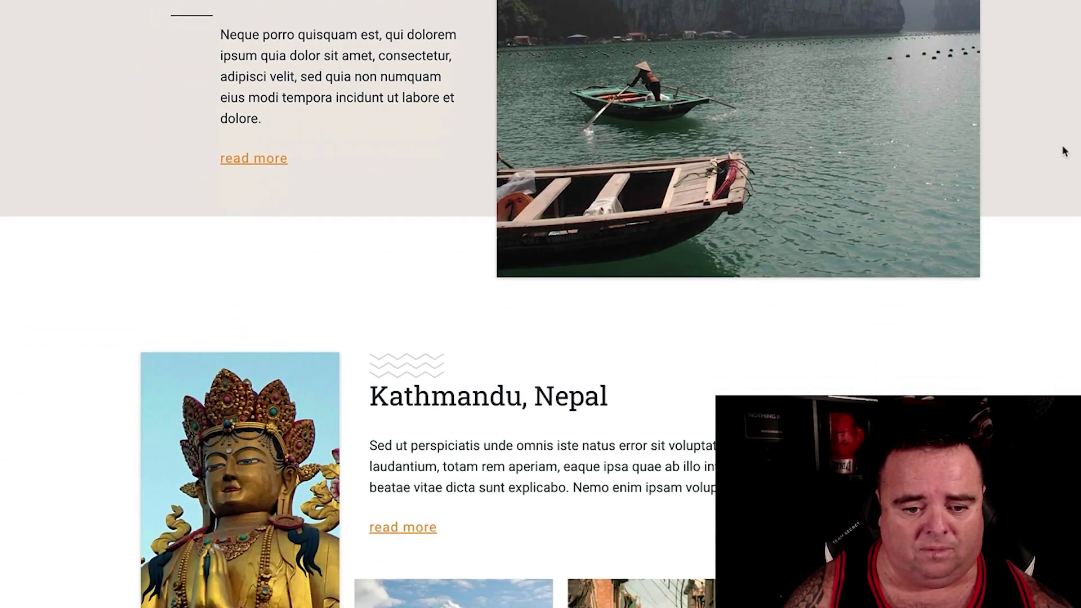
{"action": "scroll", "coordinate": [1063, 160], "scroll_direction": "down", "scroll_amount": 3}
{"action": "scroll", "coordinate": [1058, 167], "scroll_direction": "down", "scroll_amount": 12}
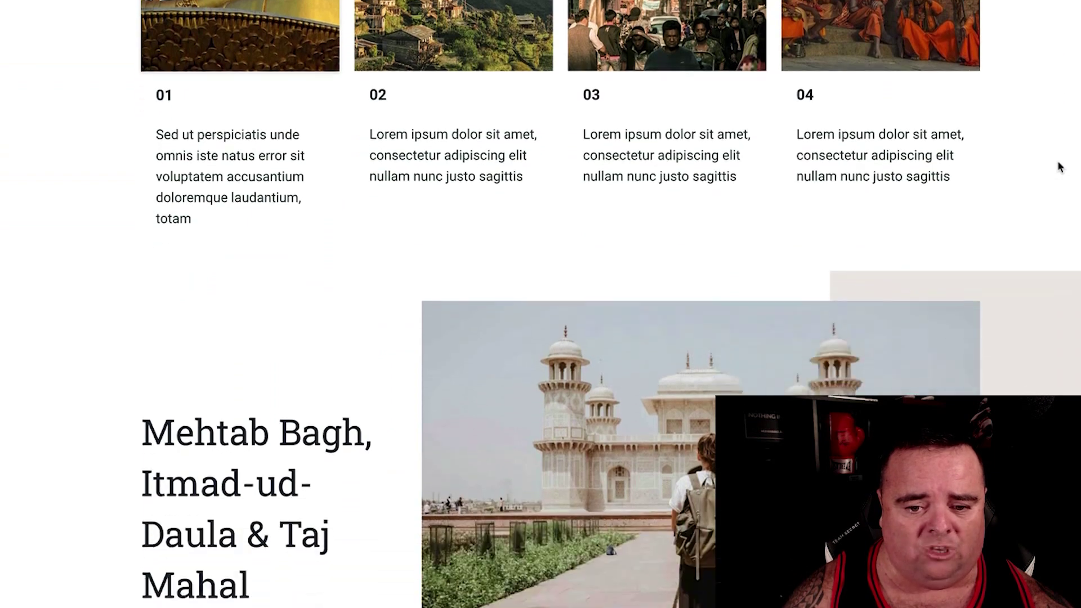
{"action": "scroll", "coordinate": [1038, 216], "scroll_direction": "down", "scroll_amount": 12}
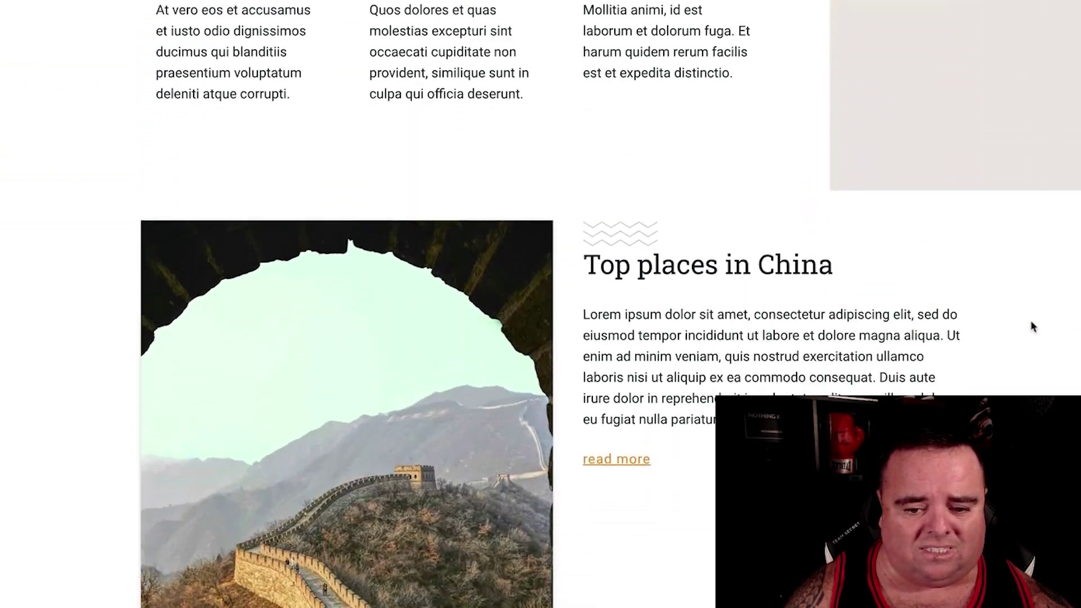
{"action": "scroll", "coordinate": [1026, 328], "scroll_direction": "down", "scroll_amount": 5}
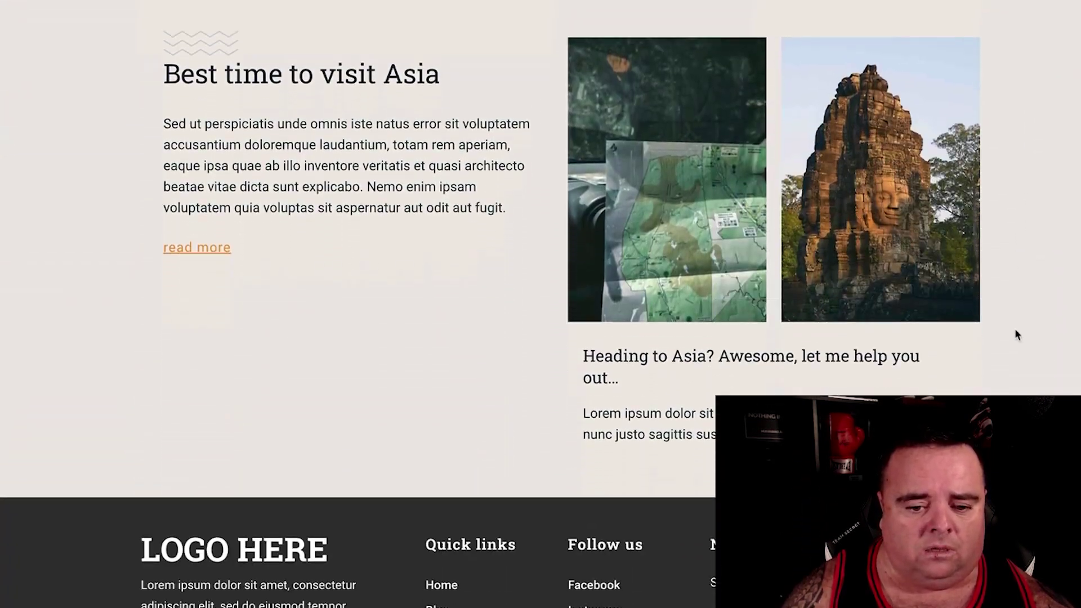
{"action": "scroll", "coordinate": [895, 371], "scroll_direction": "up", "scroll_amount": 7}
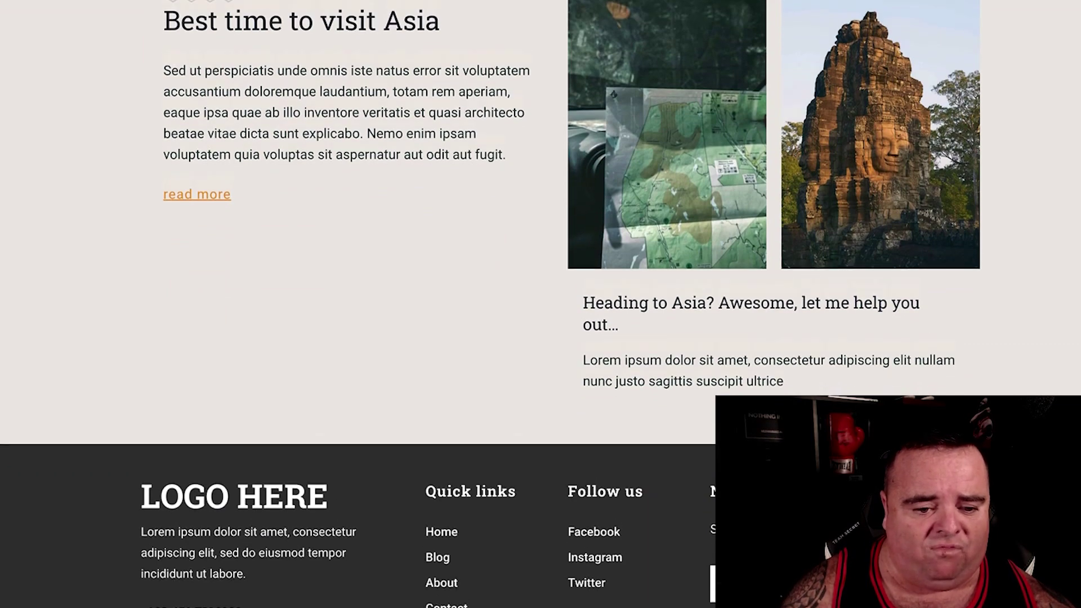
{"action": "scroll", "coordinate": [895, 370], "scroll_direction": "up", "scroll_amount": 12}
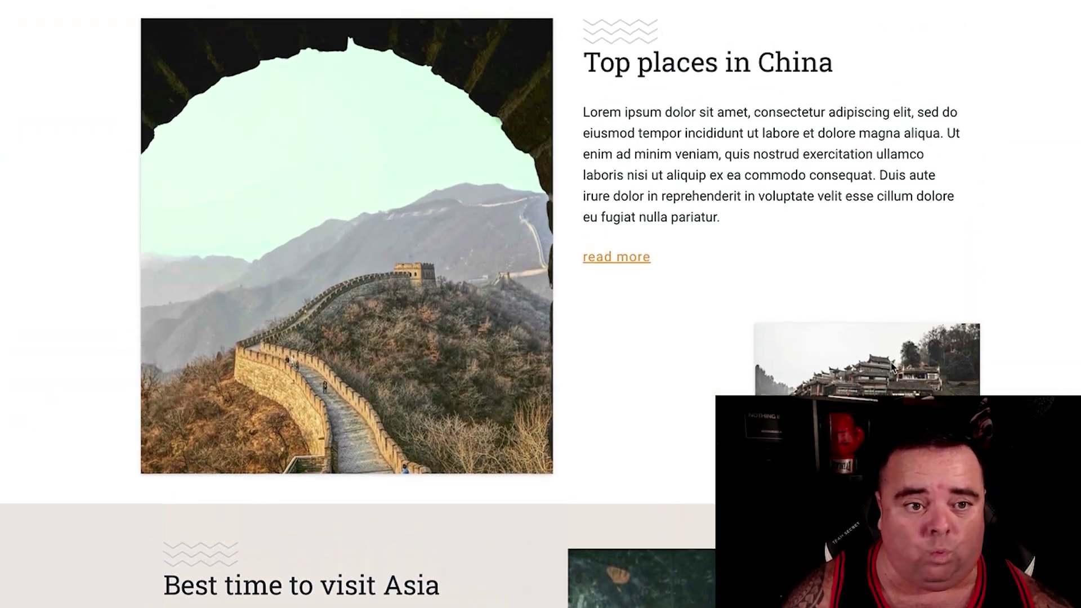
{"action": "scroll", "coordinate": [796, 174], "scroll_direction": "up", "scroll_amount": 12}
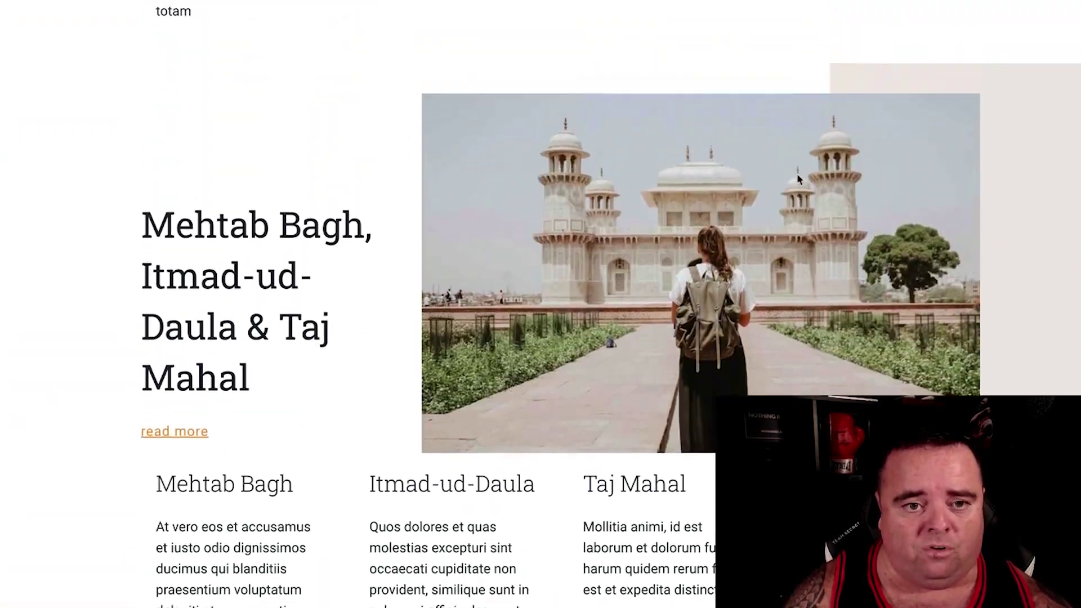
{"action": "scroll", "coordinate": [796, 177], "scroll_direction": "up", "scroll_amount": 11}
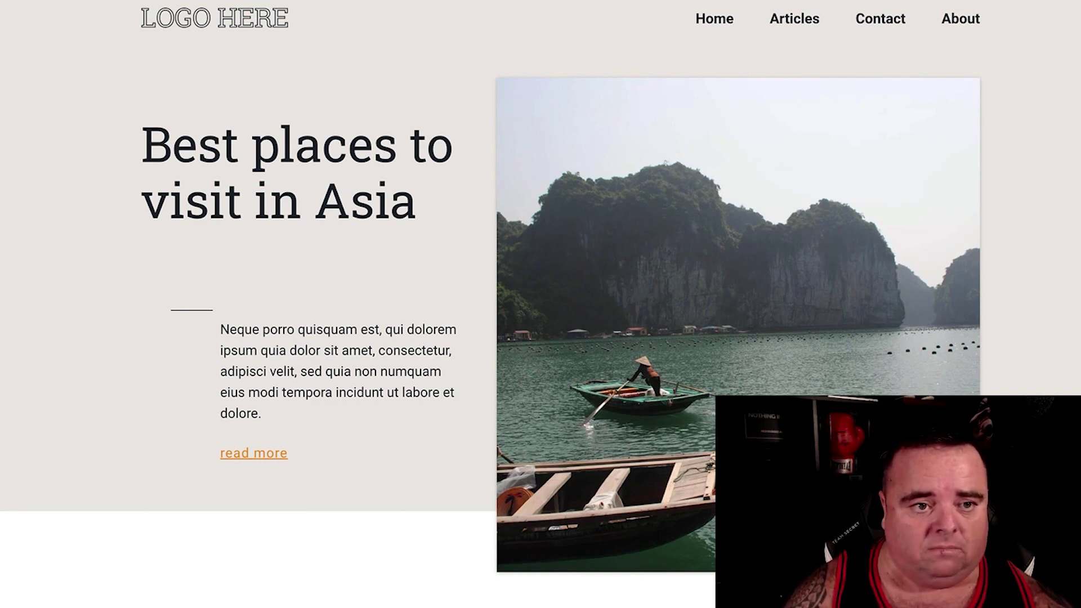
{"action": "key", "text": "ctrl+w"}
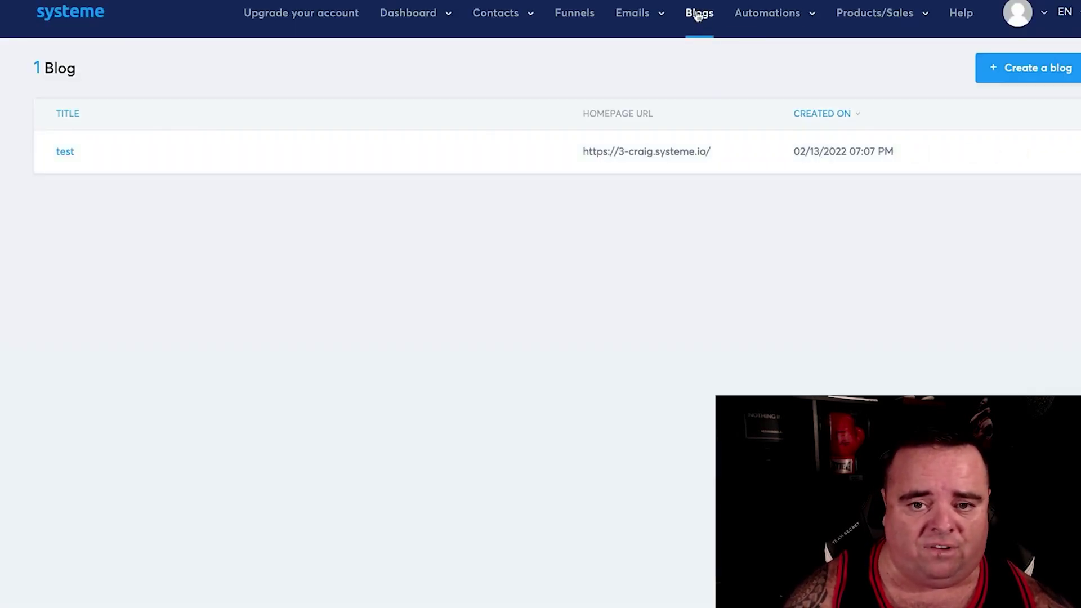
{"action": "left_click", "coordinate": [1014, 70]}
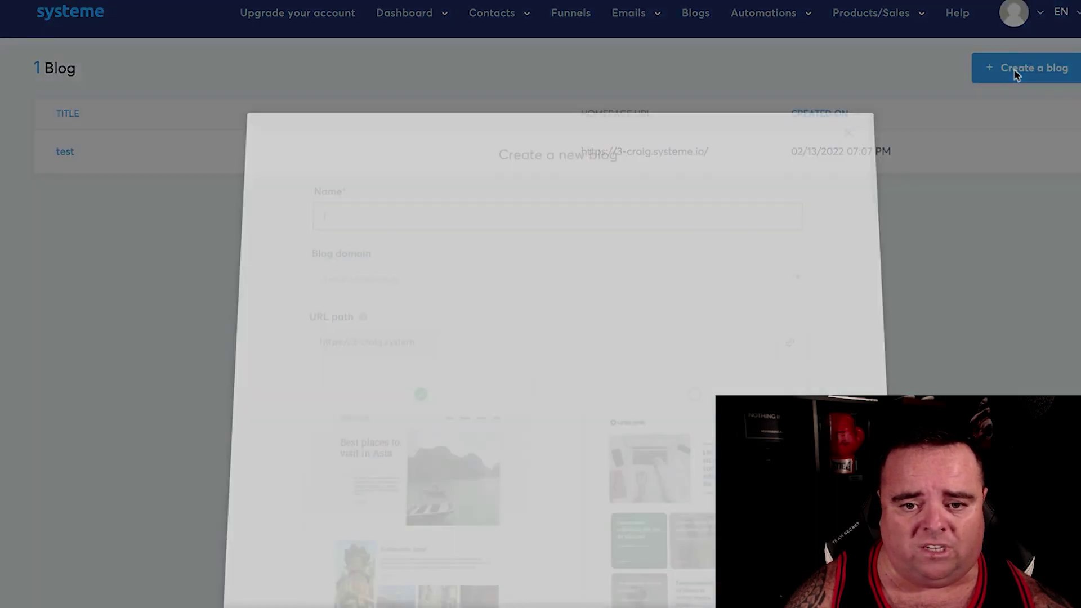
{"action": "left_click", "coordinate": [459, 566]}
{"action": "scroll", "coordinate": [459, 566], "scroll_direction": "down", "scroll_amount": 1}
{"action": "scroll", "coordinate": [557, 354], "scroll_direction": "down", "scroll_amount": 10}
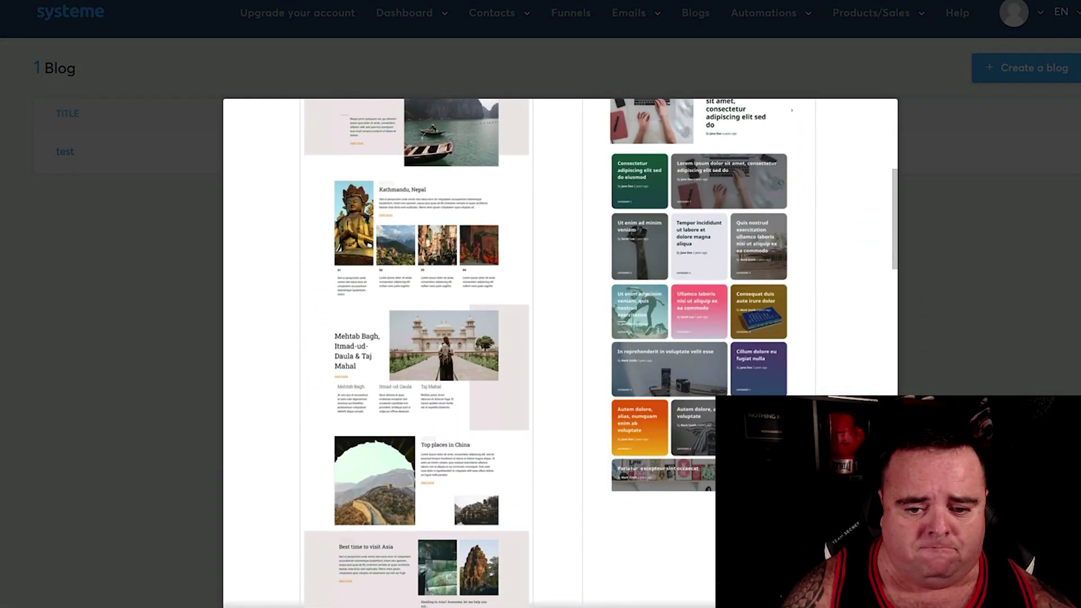
{"action": "scroll", "coordinate": [560, 355], "scroll_direction": "down", "scroll_amount": 4}
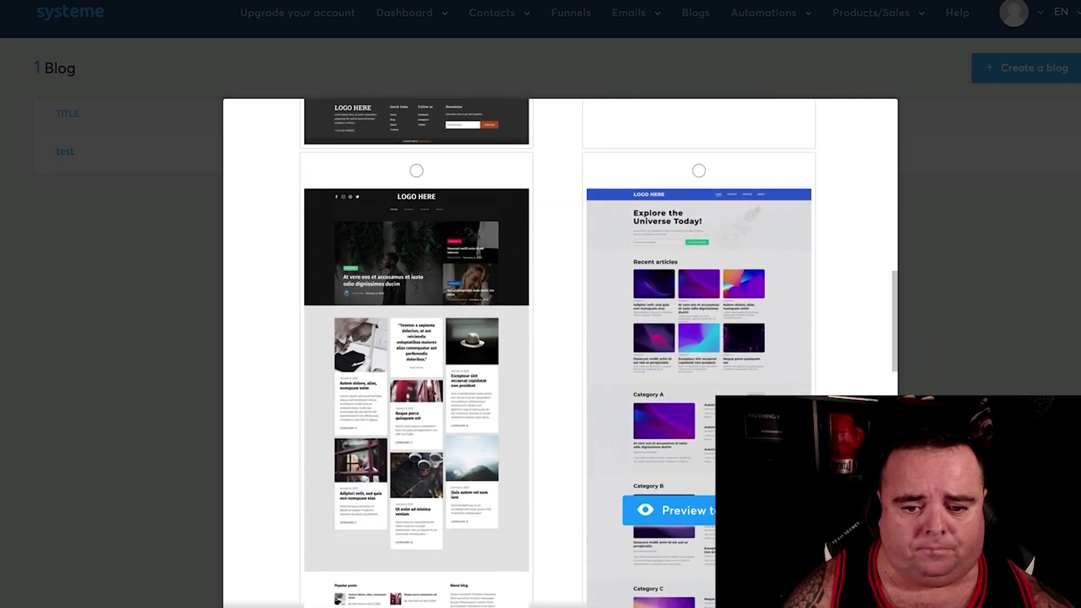
{"action": "left_click", "coordinate": [708, 511]}
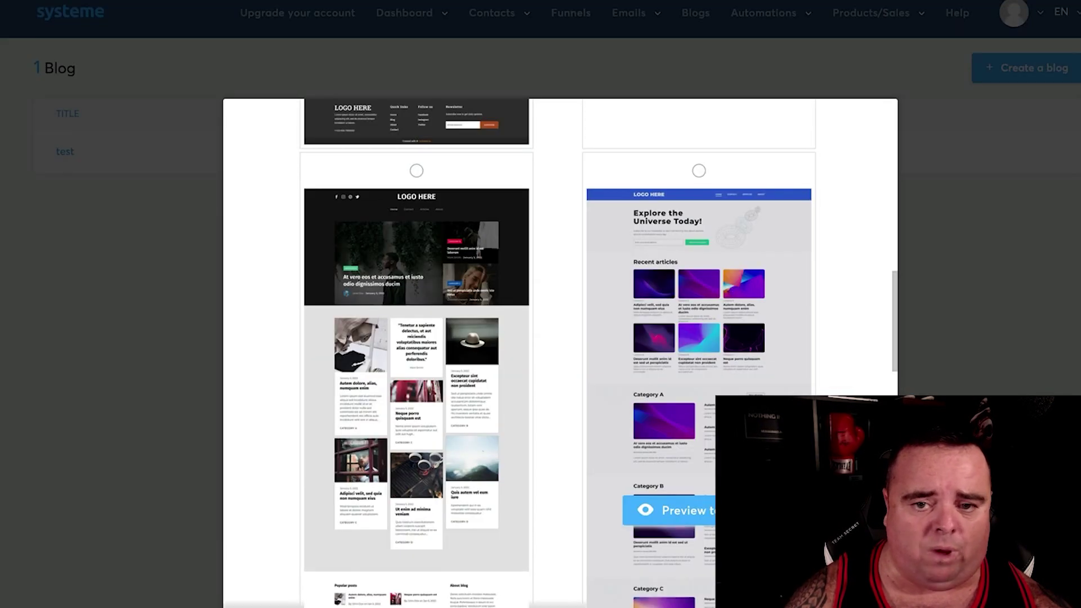
{"action": "left_click", "coordinate": [810, 49]}
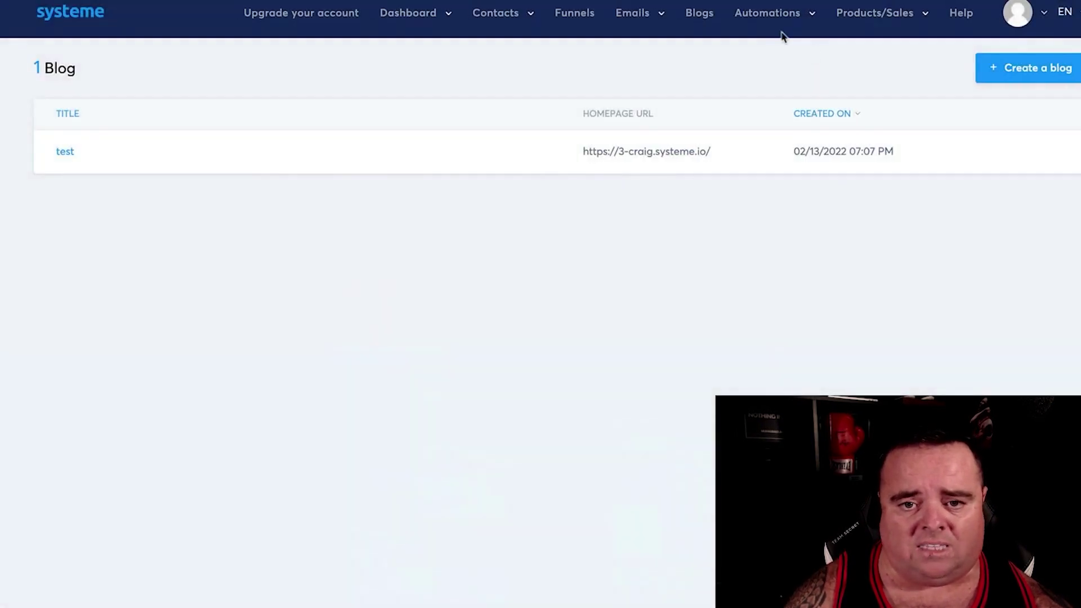